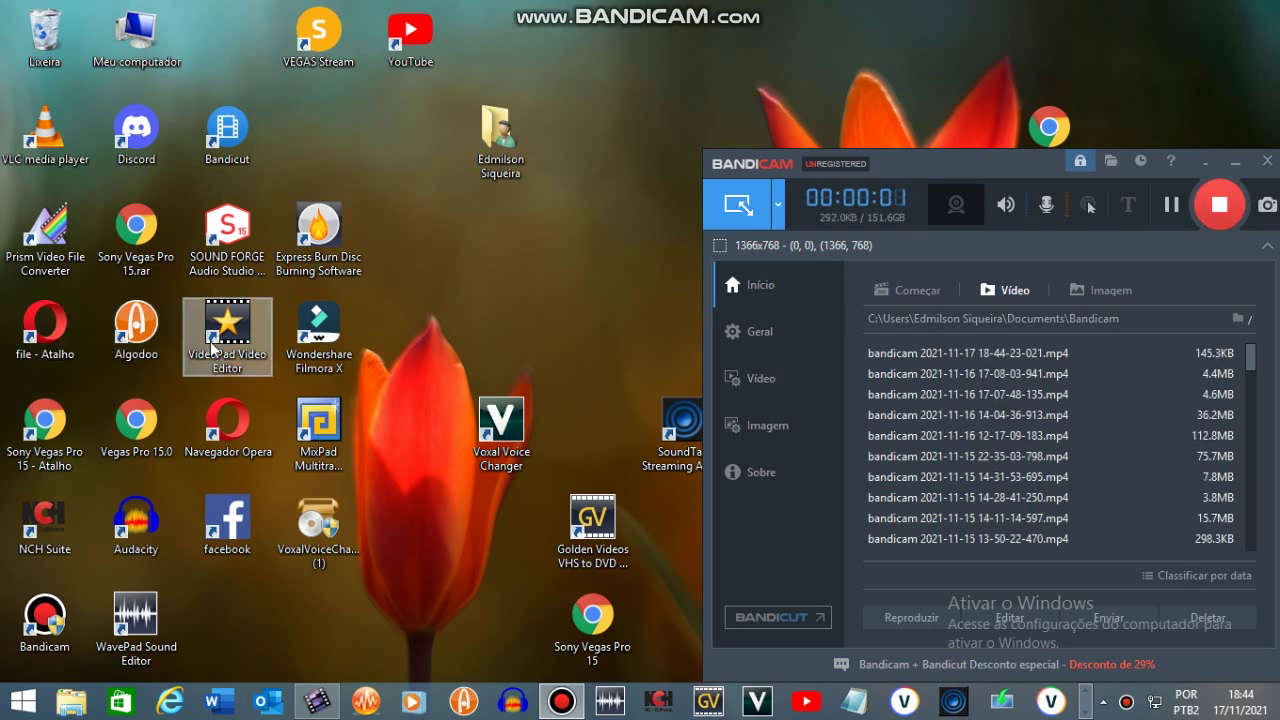
Step: Drag the VideoPad shortcut toward the taskbar and back, then launch VideoPad Video Editor
left_click_drag(213, 348, 588, 709)
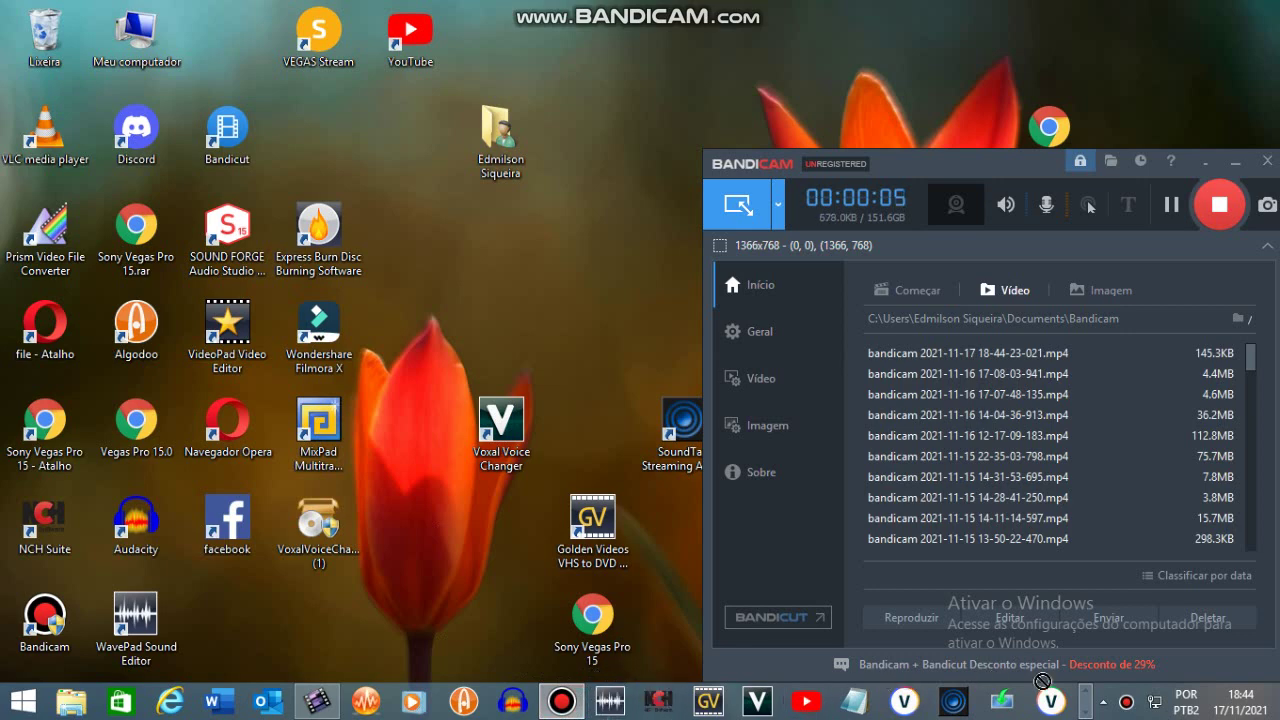
mouse_move(588, 709)
left_mouse_down()
mouse_move(1076, 703)
mouse_move(222, 340)
left_mouse_up()
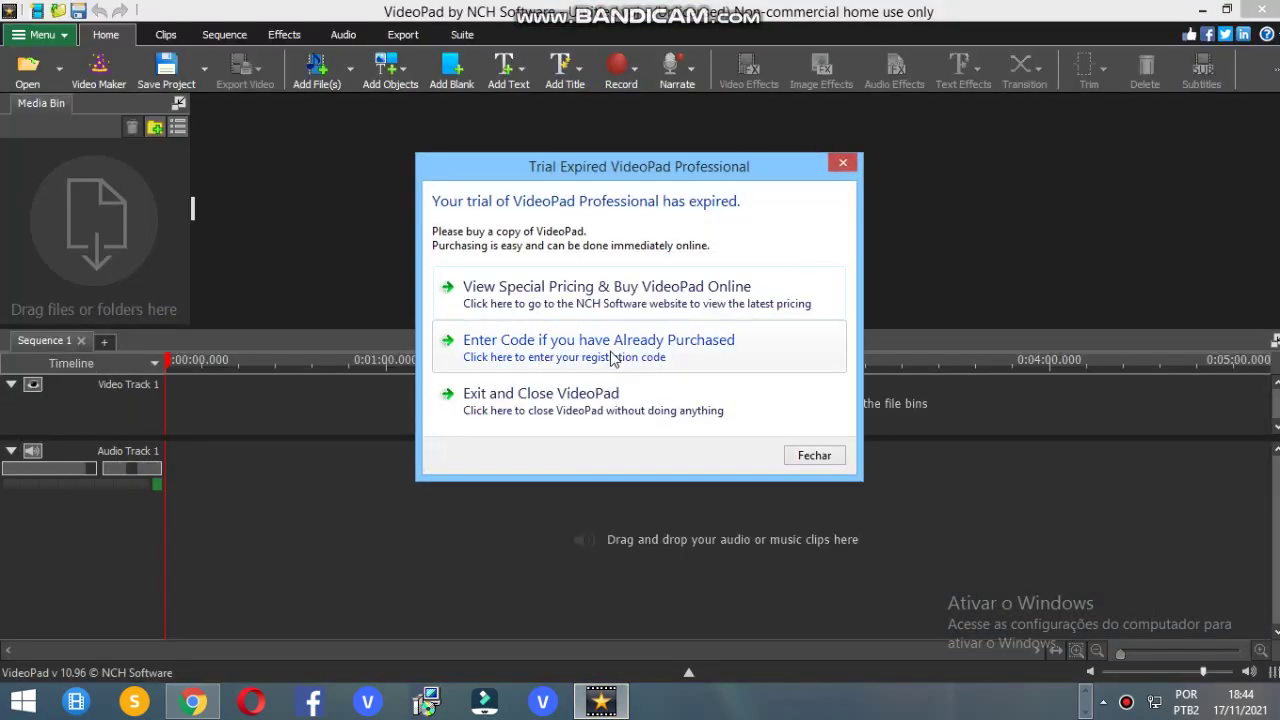
Step: Register VideoPad with the registration code and choose the Vegas 15 folder for backups
left_click(610, 351)
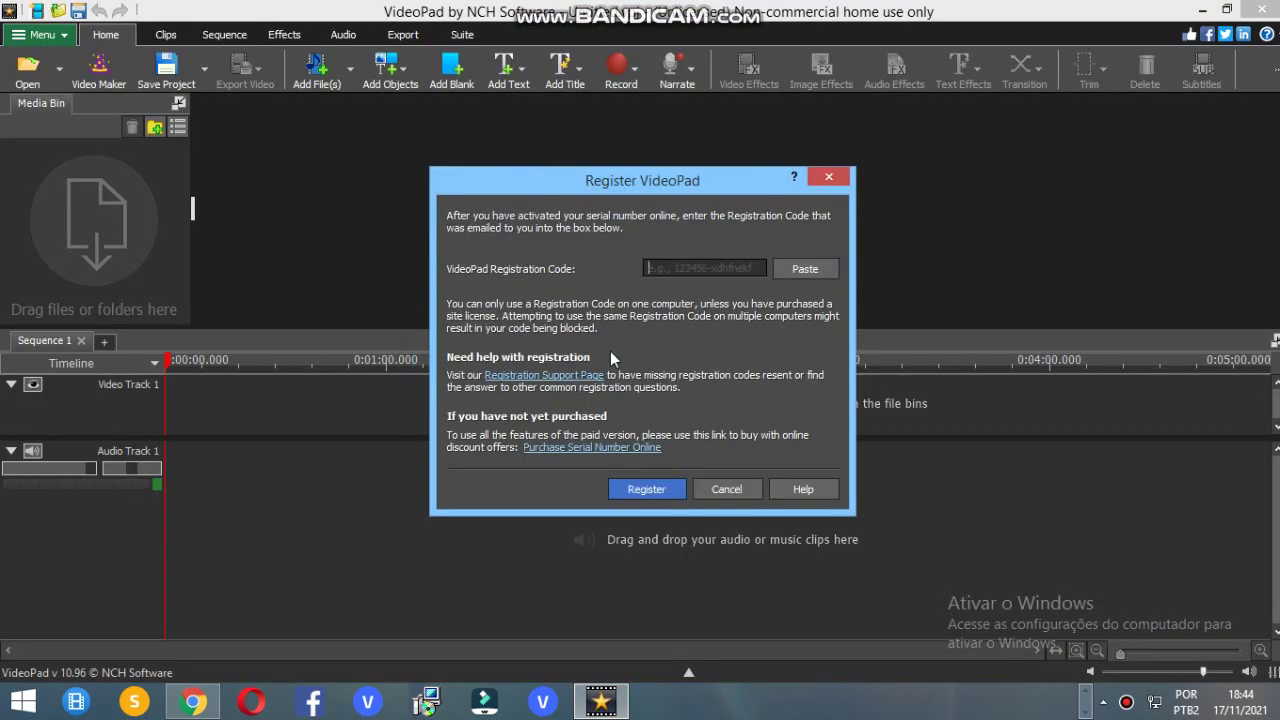
left_click(633, 487)
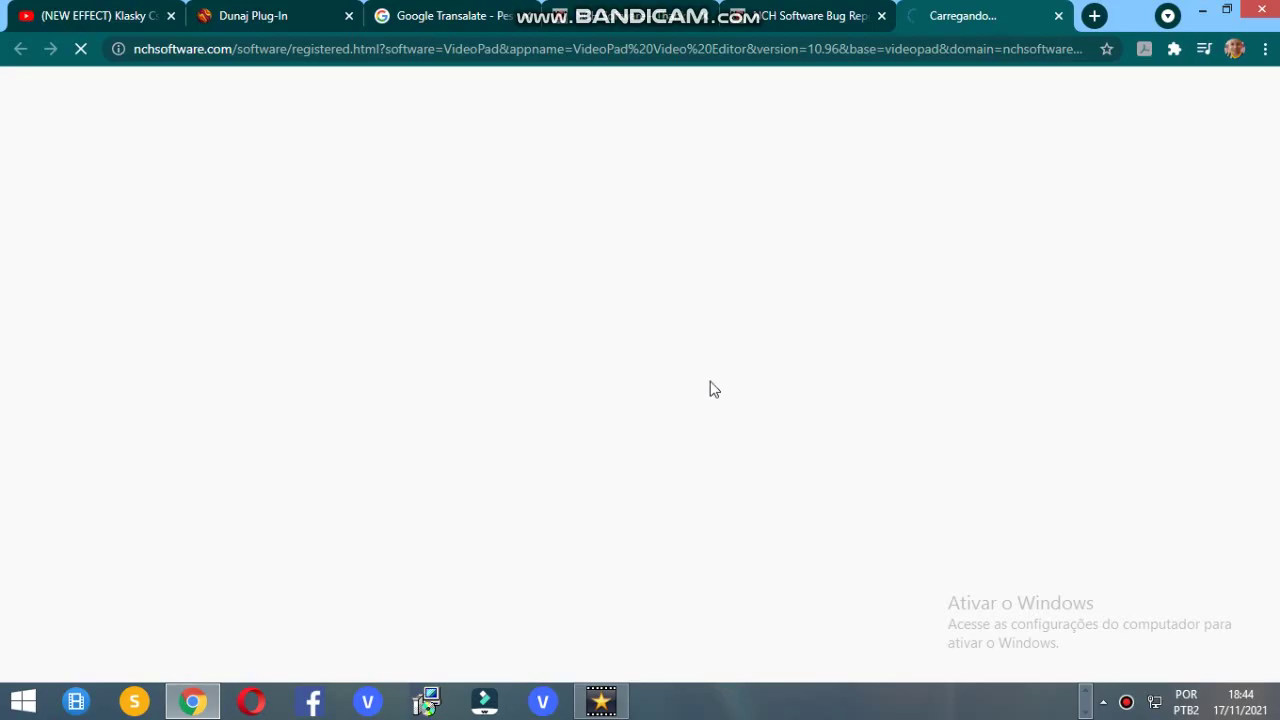
left_click(601, 701)
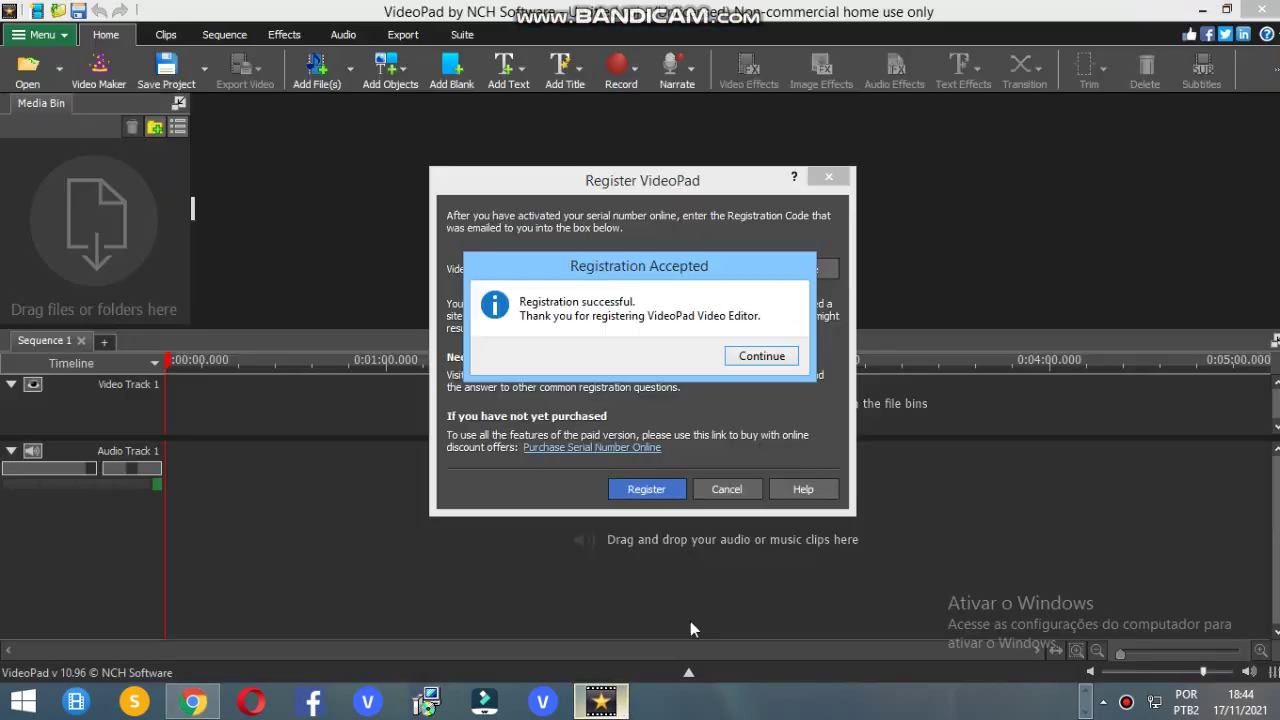
left_click(762, 357)
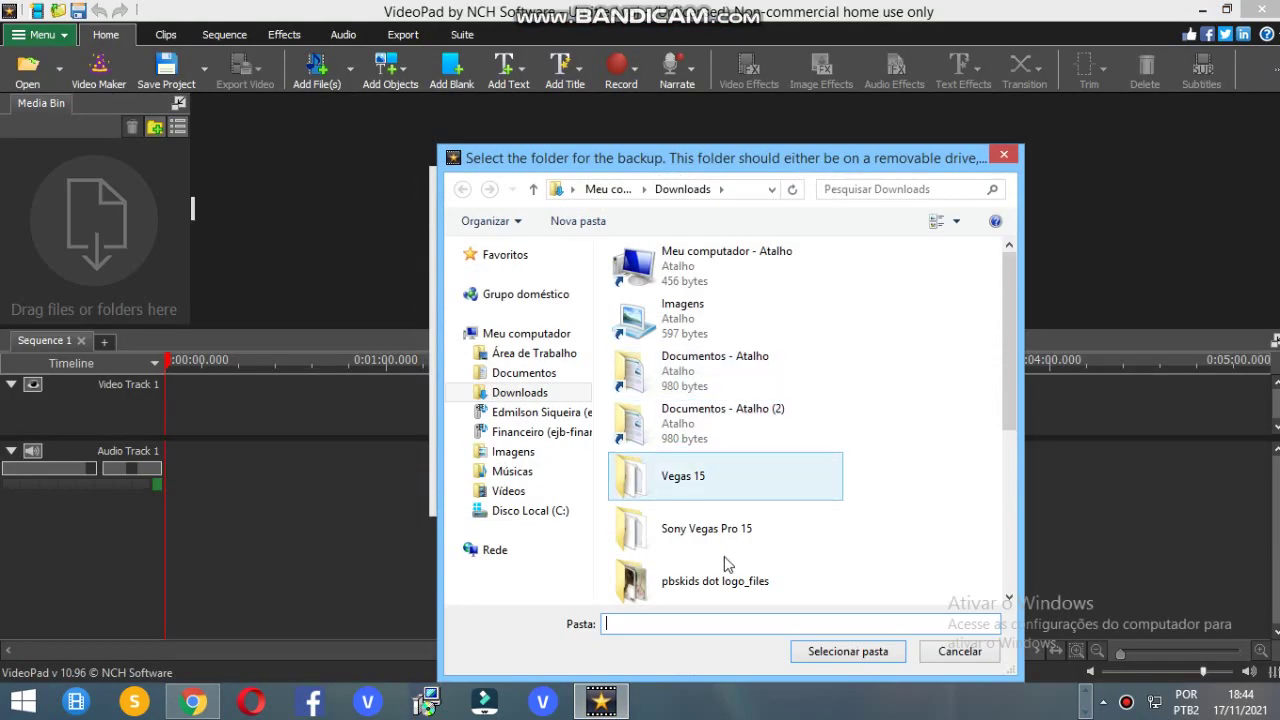
left_click(772, 470)
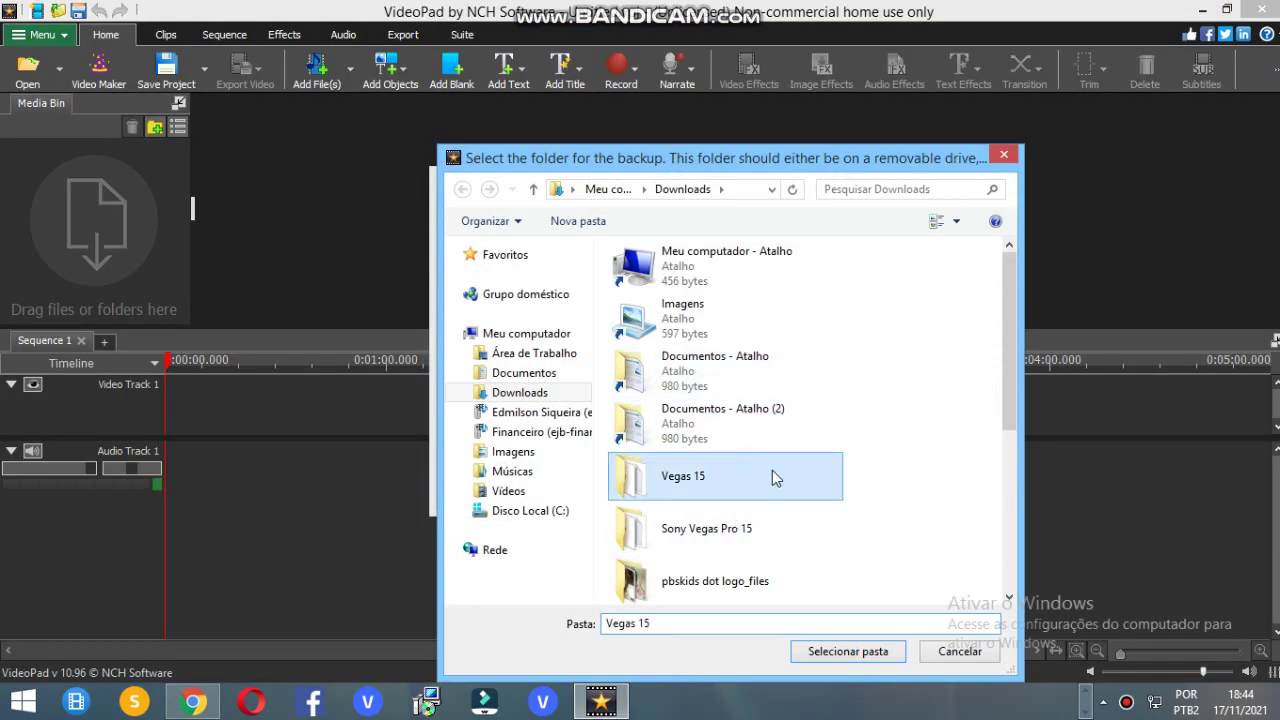
left_click(820, 653)
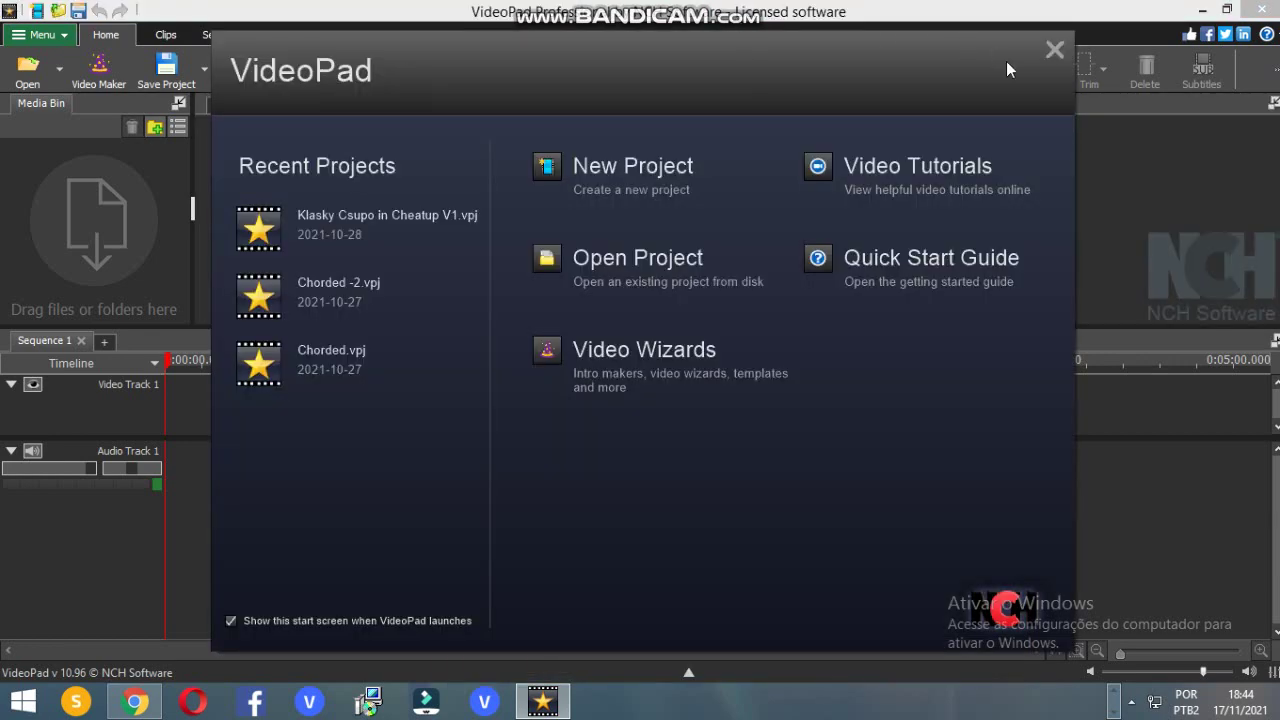
Step: Import the 2021-09-08 WhatsApp video clip and place it on the video and audio tracks
left_click(1056, 48)
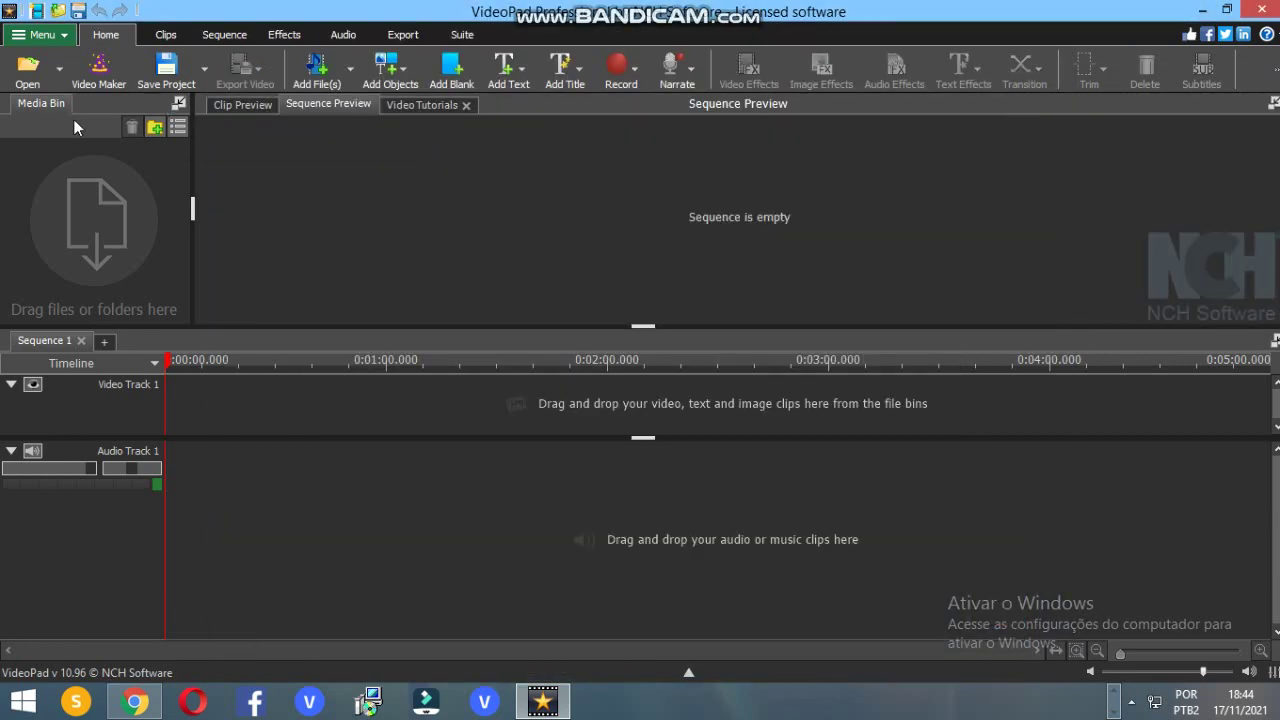
left_click(27, 70)
left_click(366, 318)
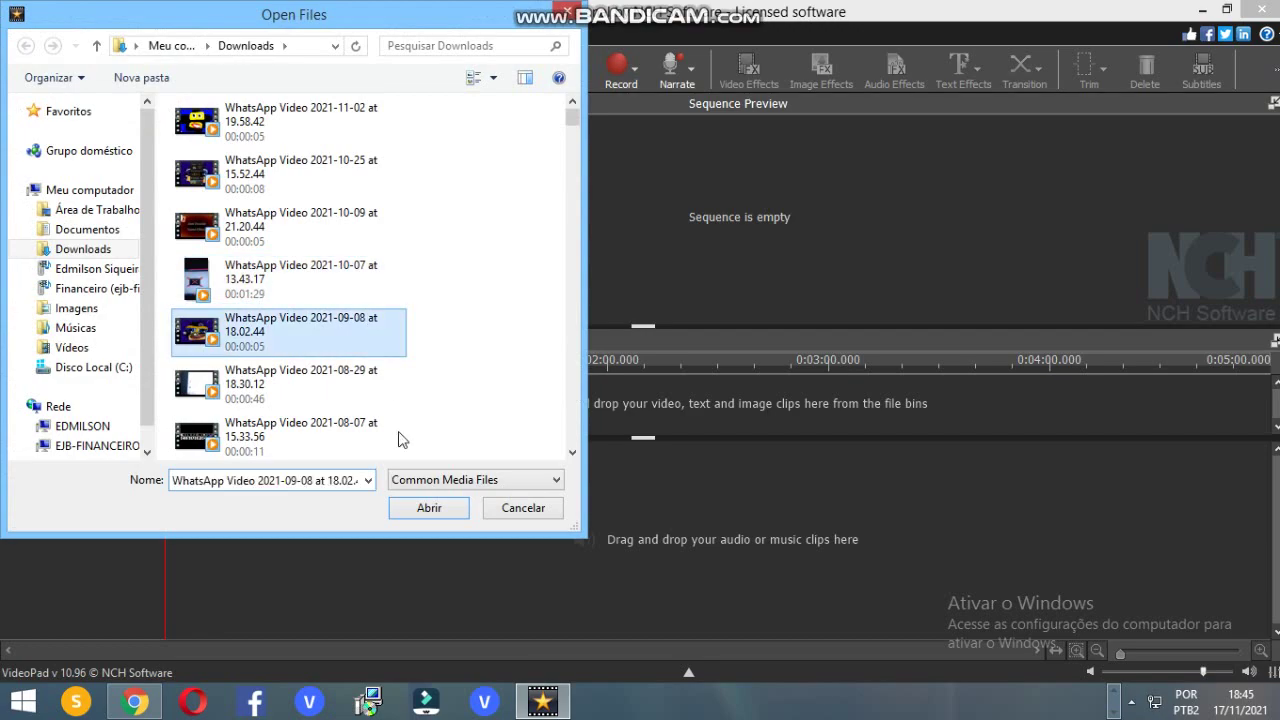
left_click(428, 508)
left_click_drag(57, 190, 206, 521)
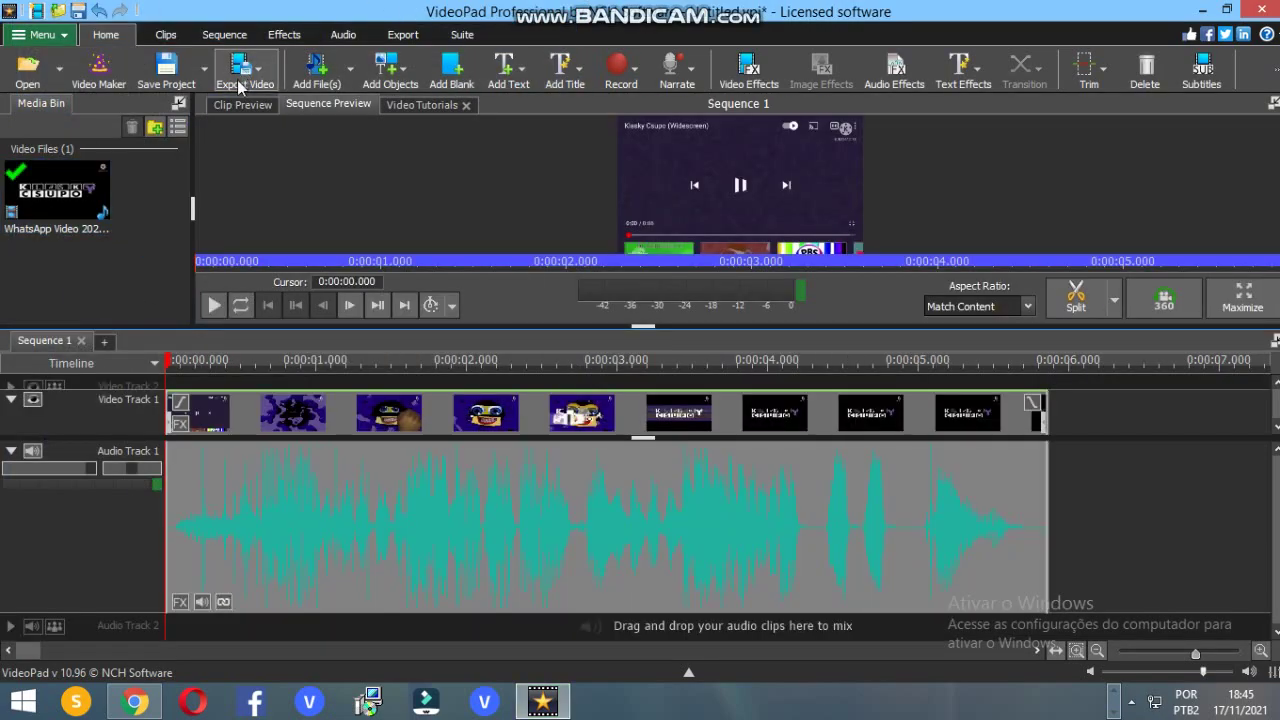
Step: Add a Color Curves effect to the clip with its Blue channel selected
left_click(284, 34)
left_click(270, 72)
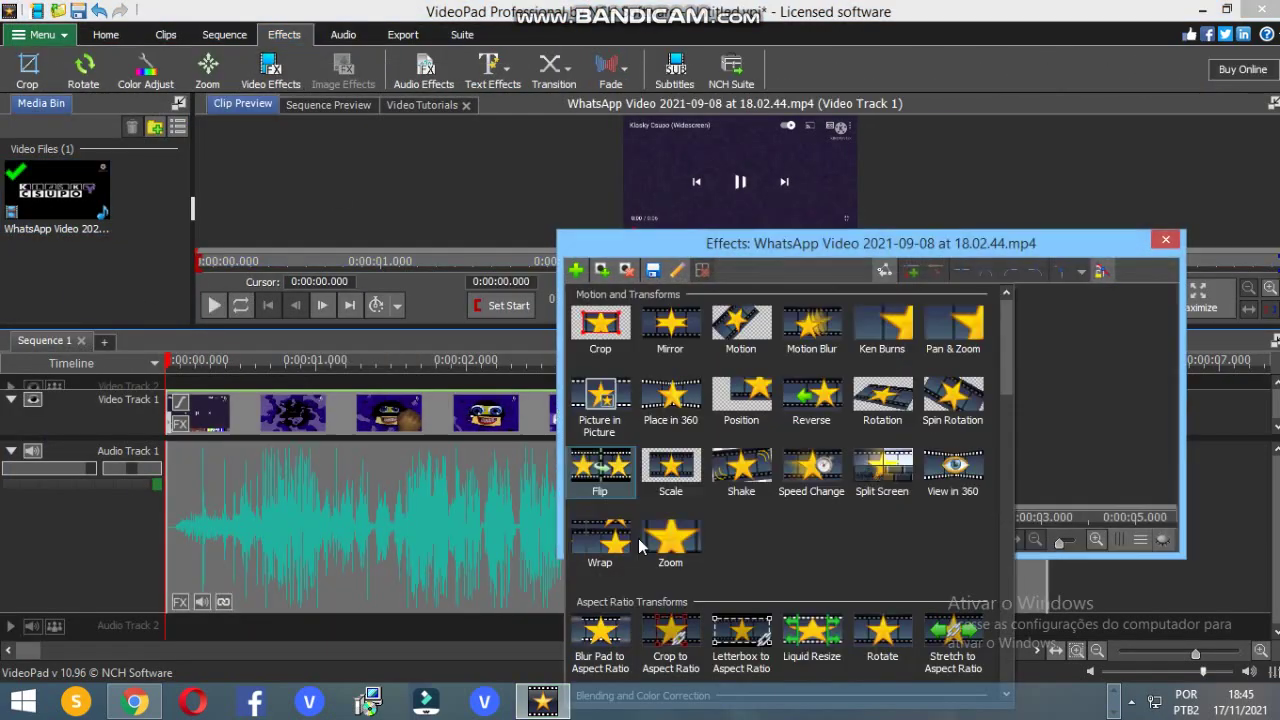
scroll(673, 562, "down", 5)
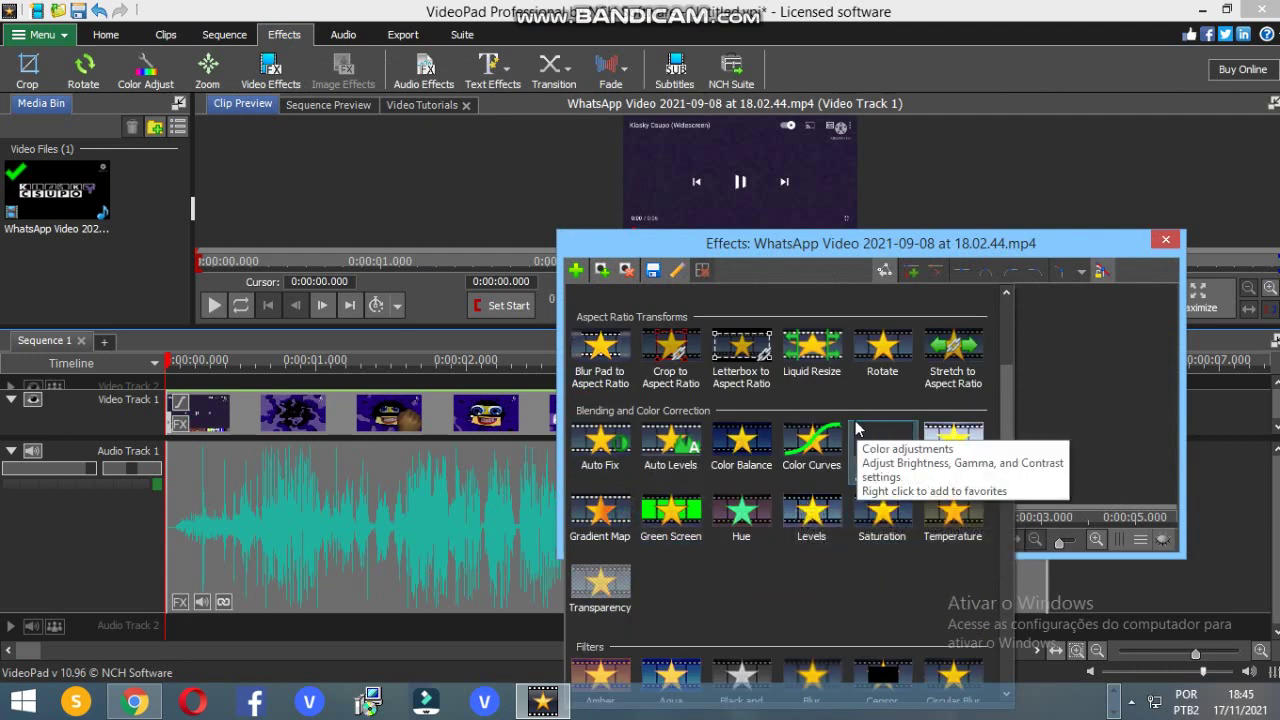
left_click(882, 512)
left_click(740, 319)
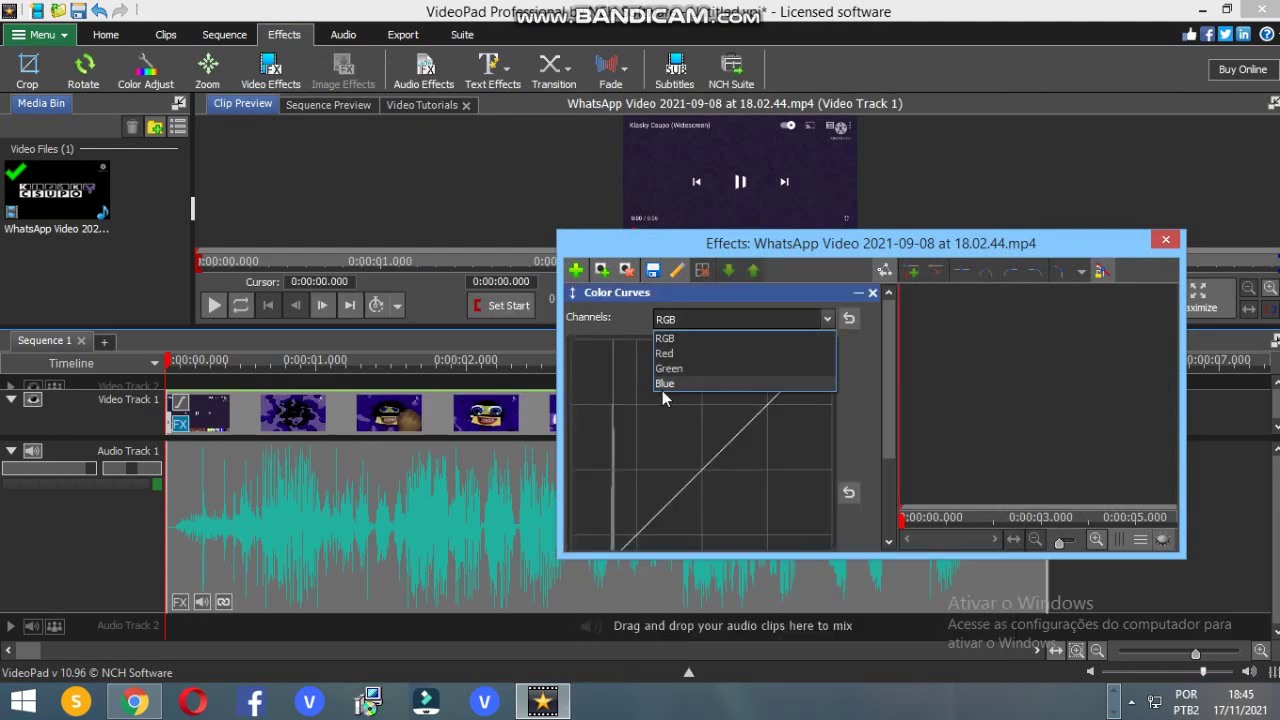
left_click(666, 384)
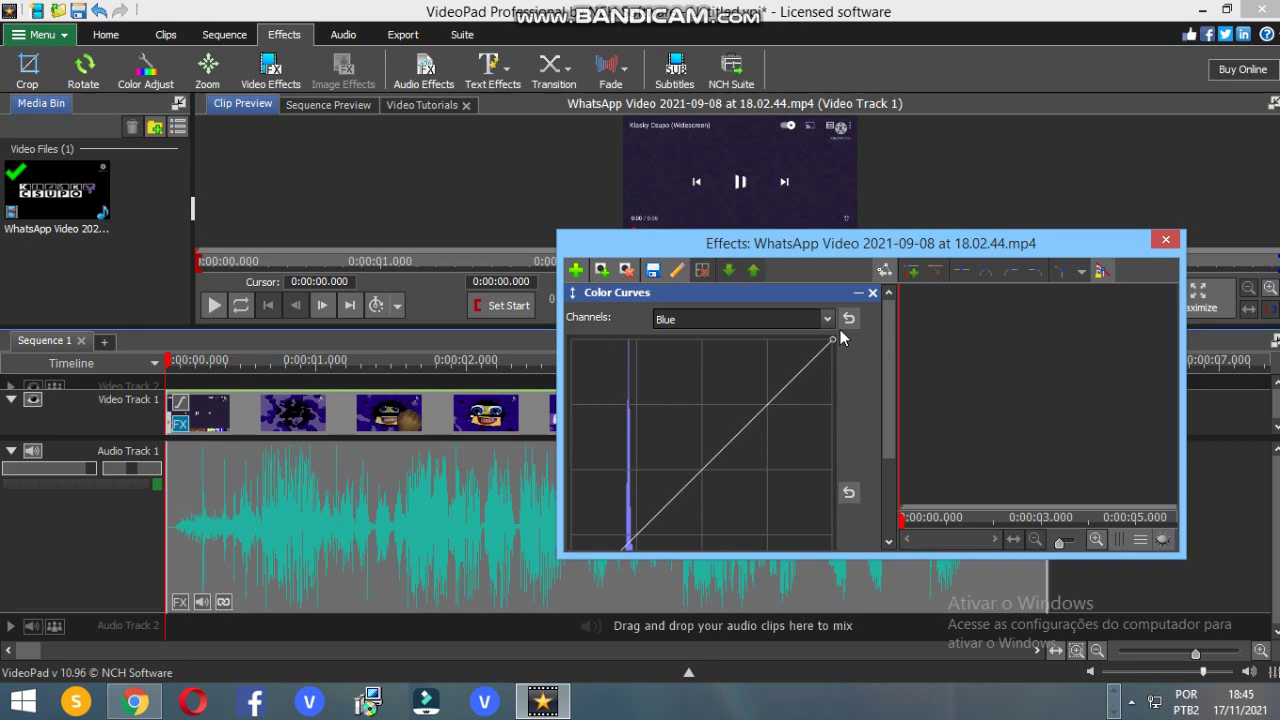
Step: Invert the blue curve by pulling its top end down and its bottom end up
left_click_drag(832, 341, 833, 550)
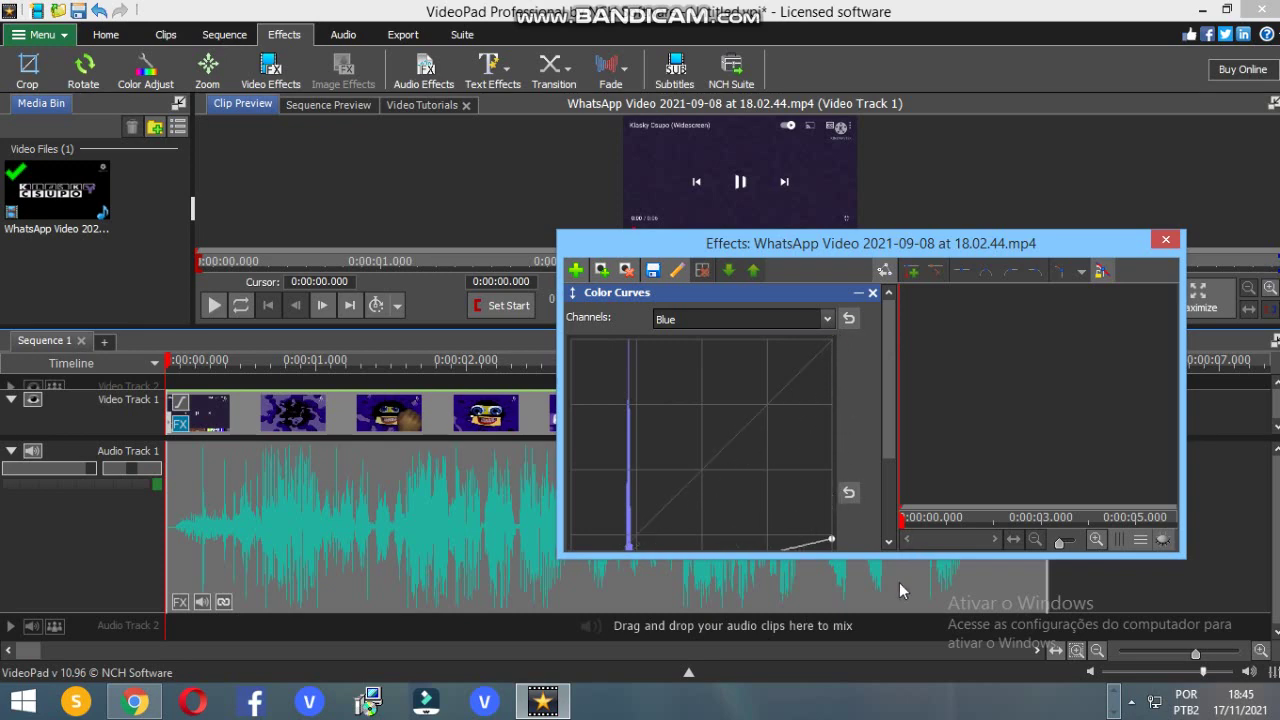
left_click_drag(890, 422, 890, 497)
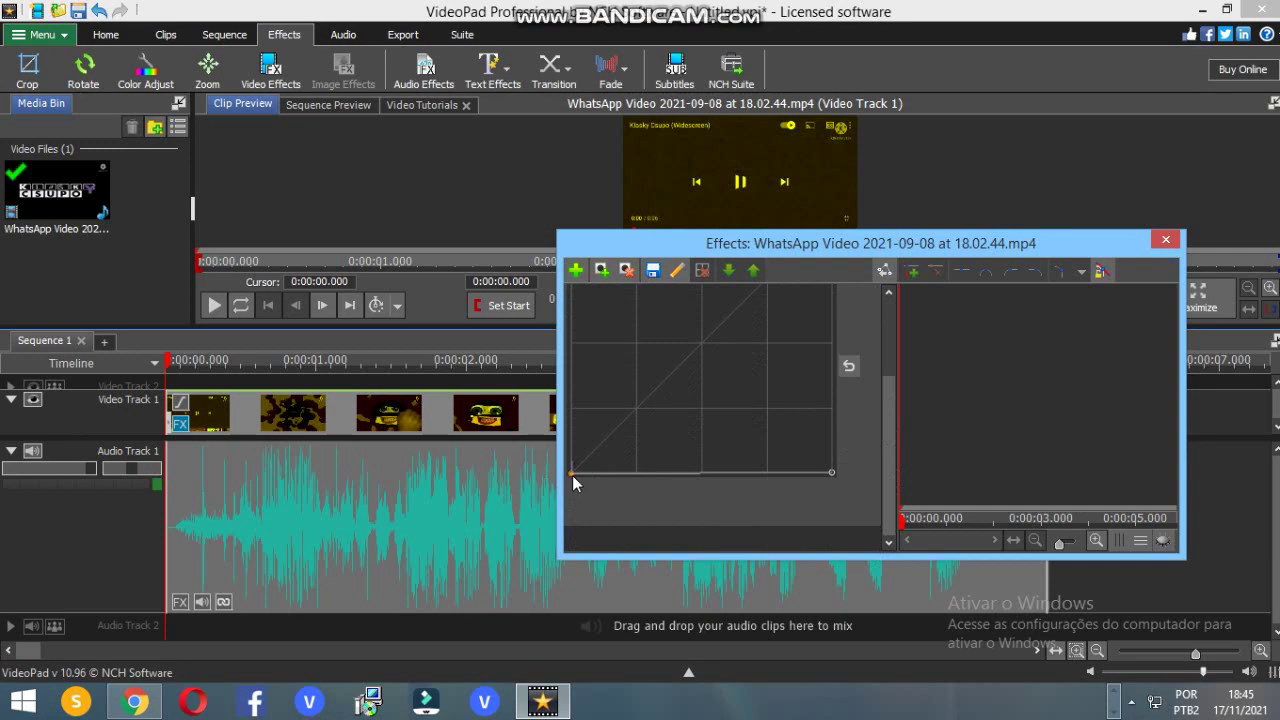
left_click_drag(567, 483, 531, 471)
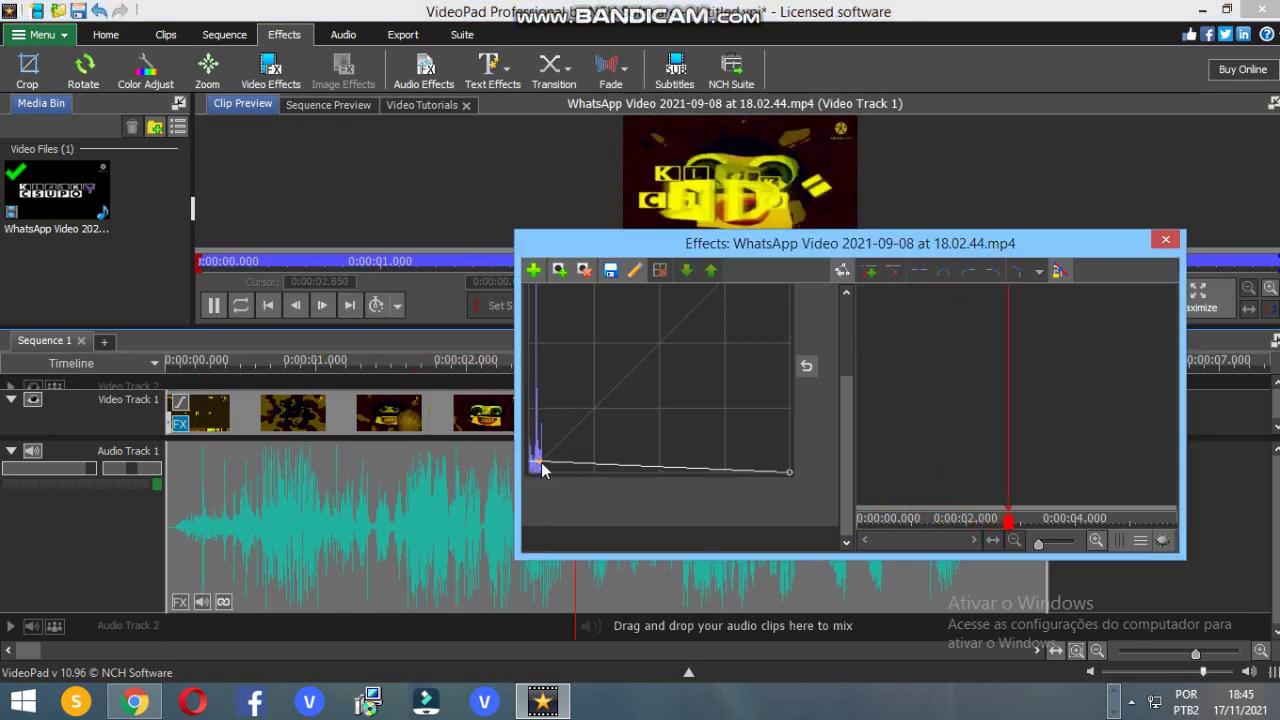
left_click_drag(540, 468, 533, 290)
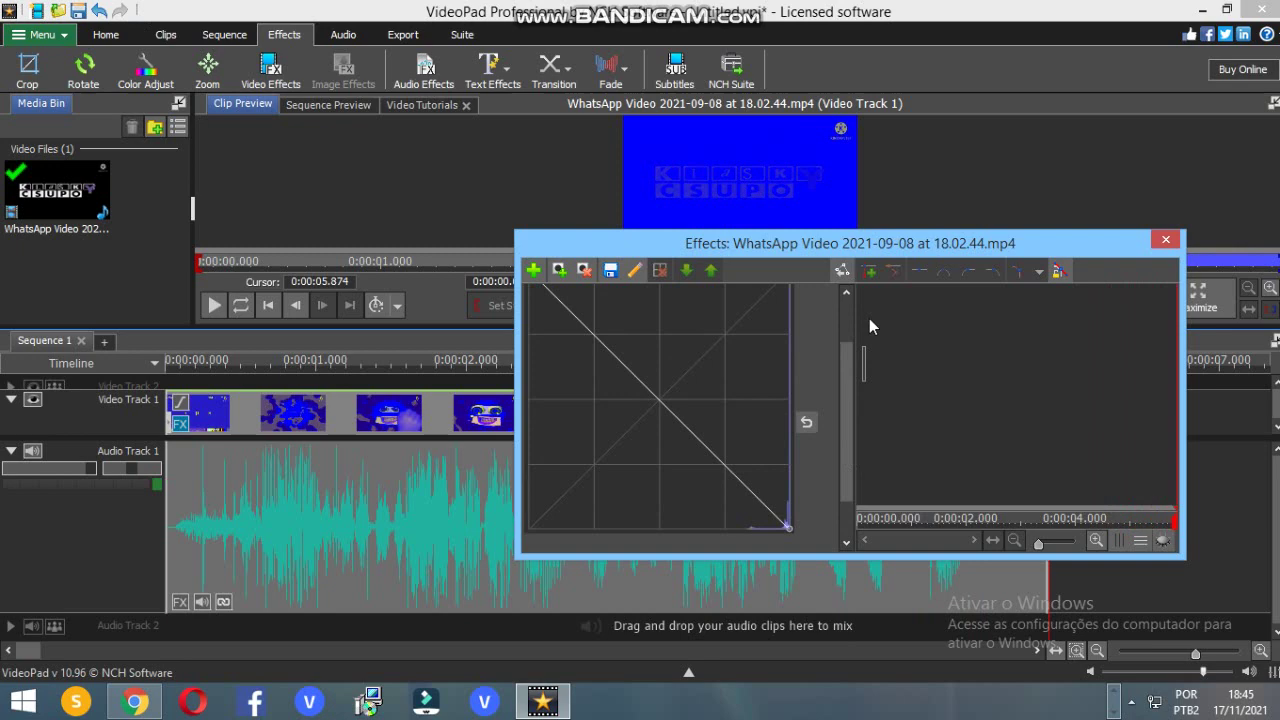
left_click(544, 270)
scroll(620, 600, "down", 3)
Step: Add a Hue effect to the stack and set its hue angle to 180°
scroll(757, 605, "down", 1)
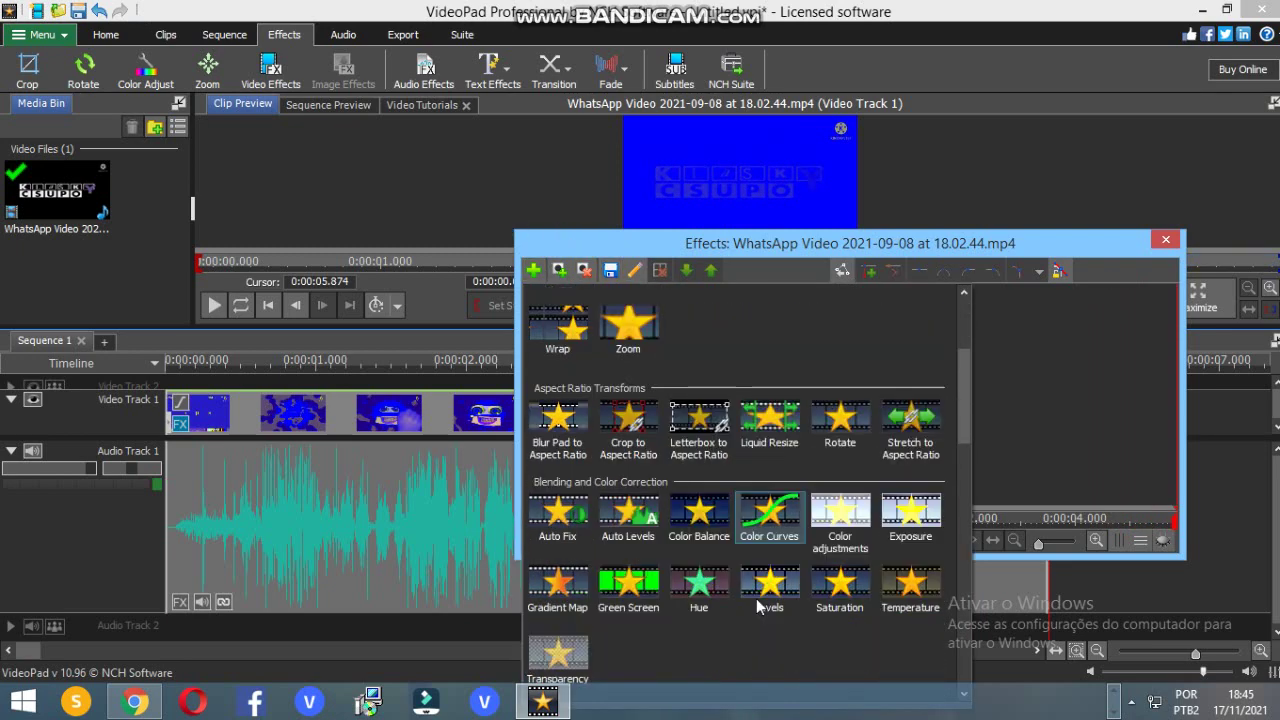
left_click(769, 515)
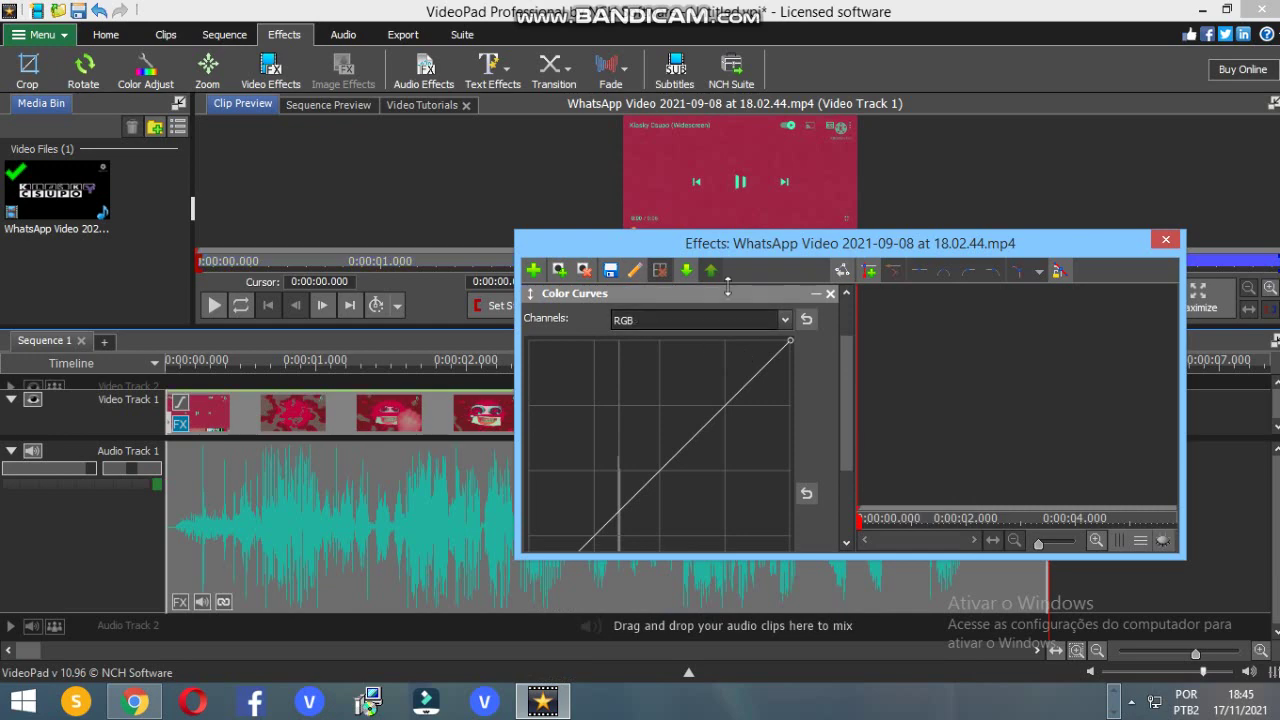
left_click(830, 293)
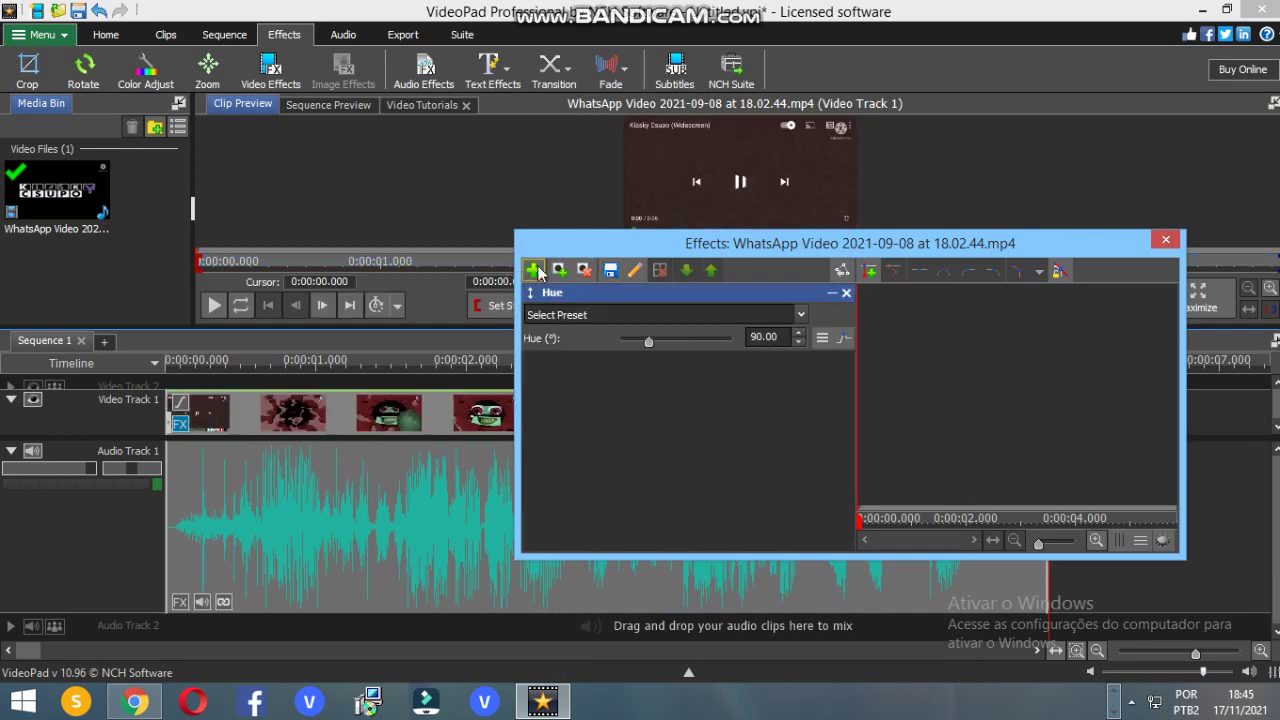
left_click(99, 11)
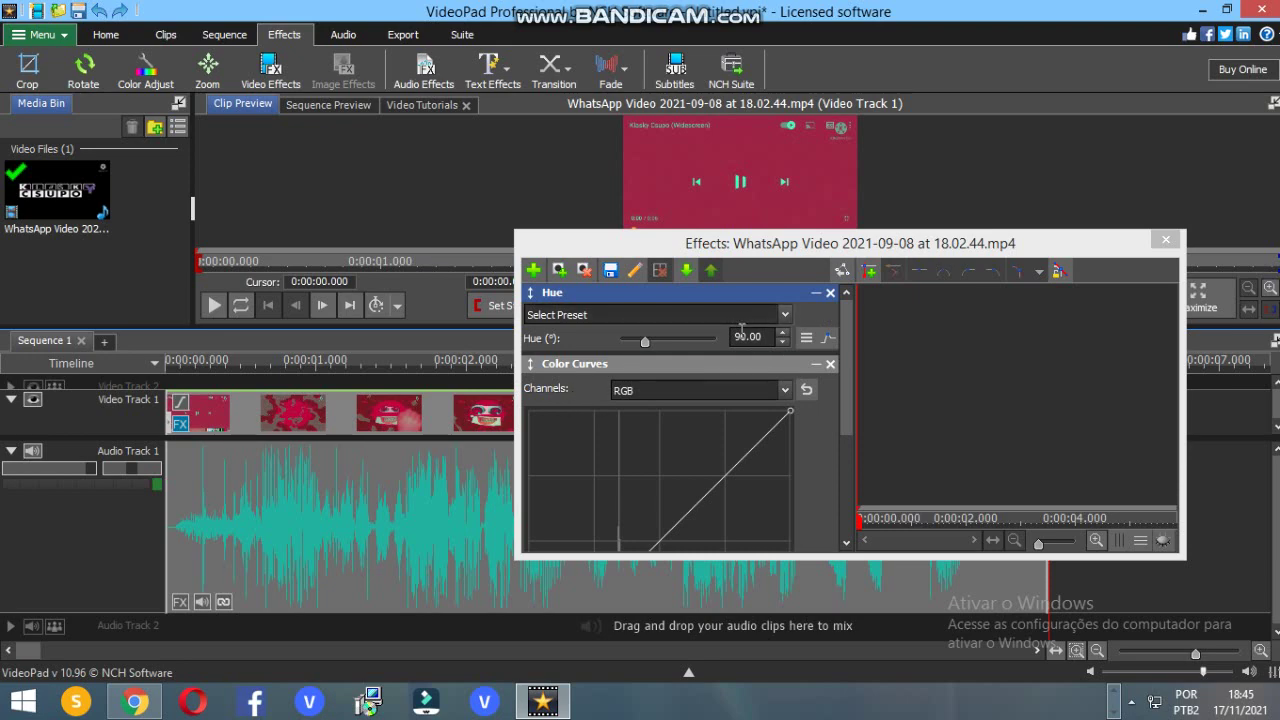
left_click(724, 341)
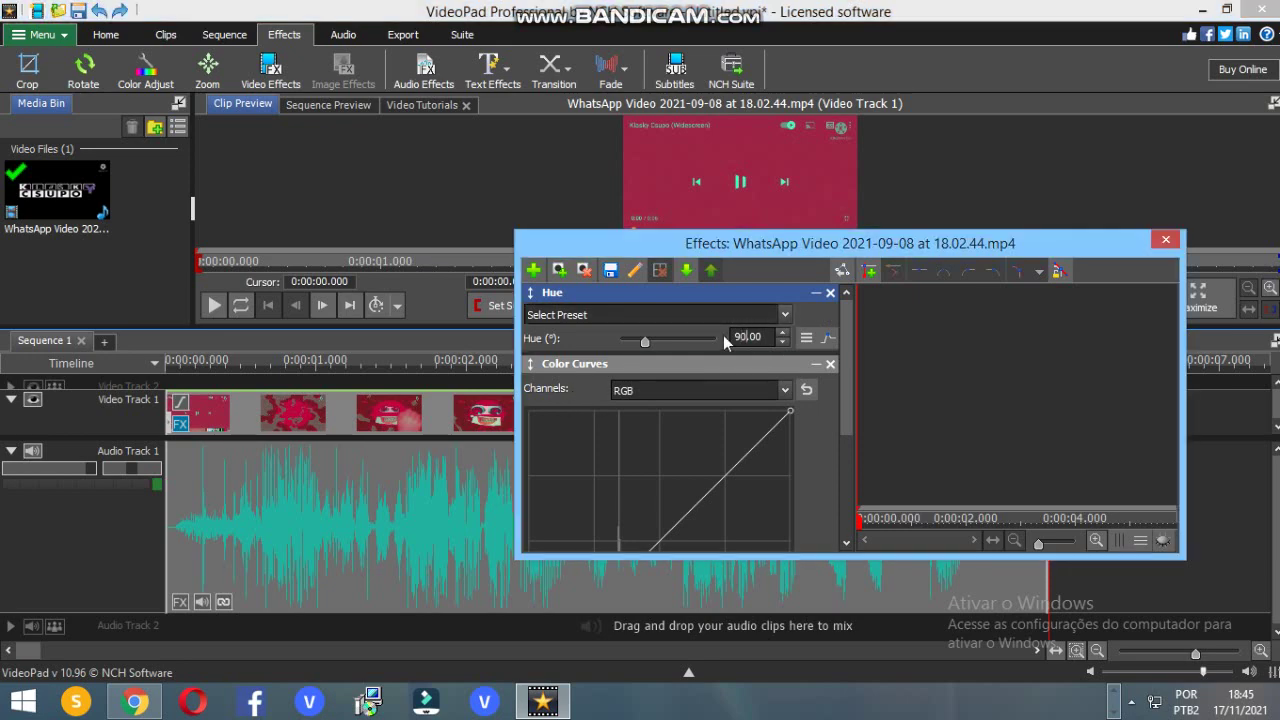
type("180")
key("Return")
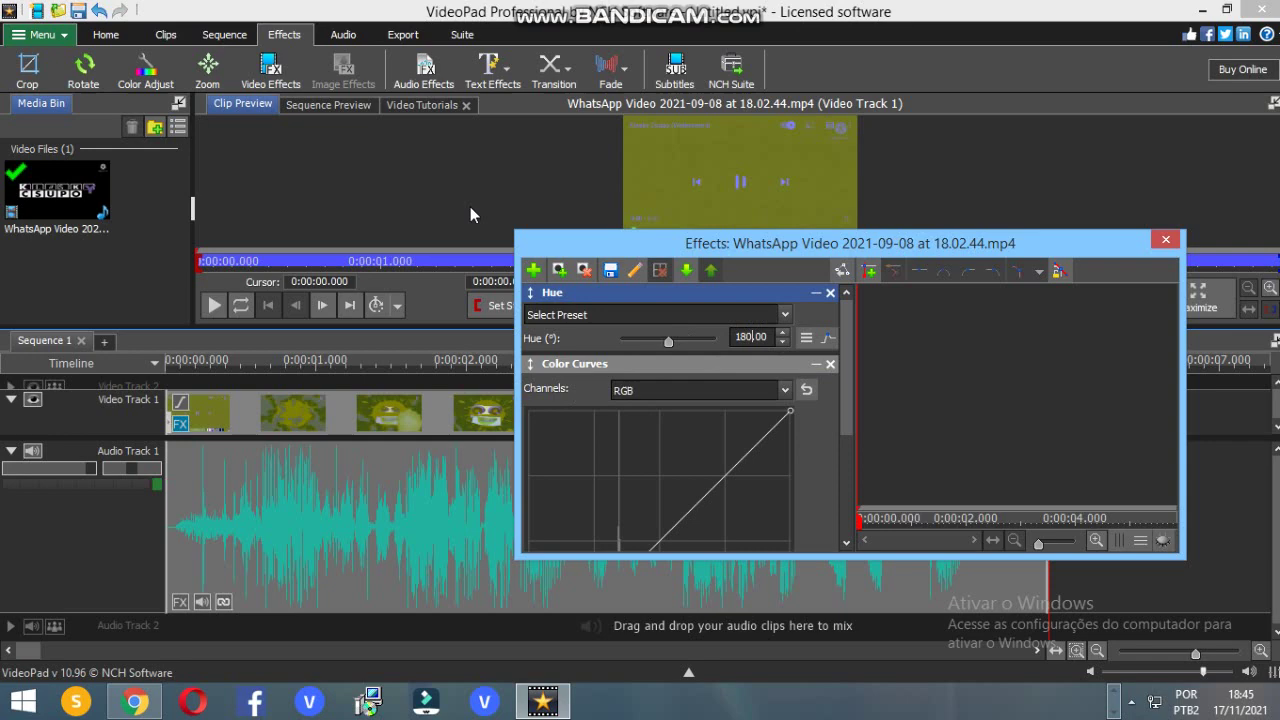
Step: Add a Saturation effect to the clip's effect stack
left_click(530, 272)
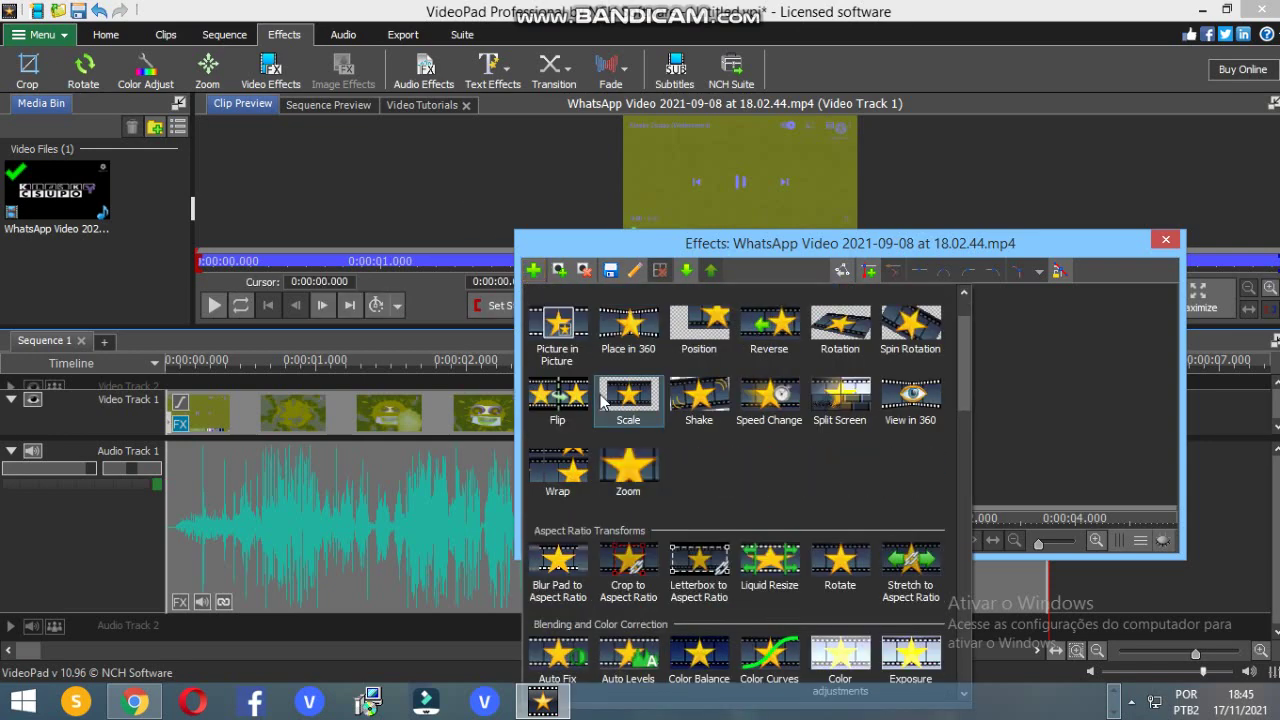
scroll(770, 510, "down", 5)
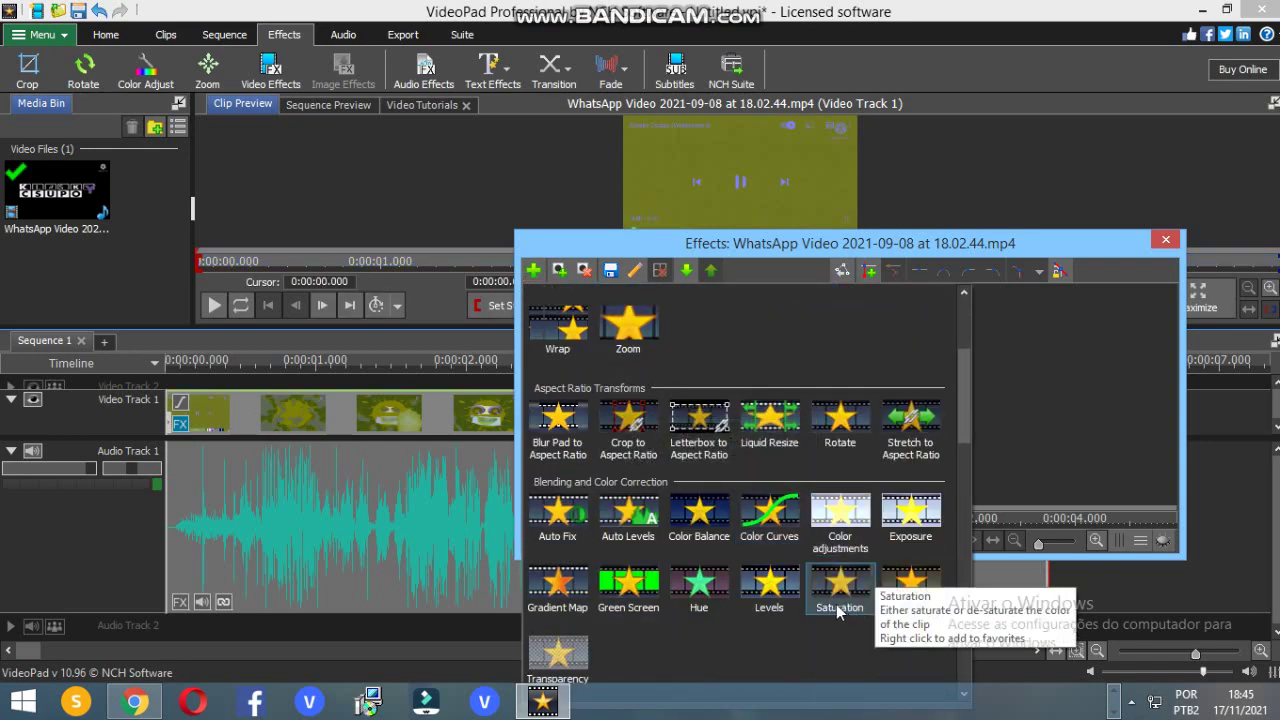
left_click(855, 605)
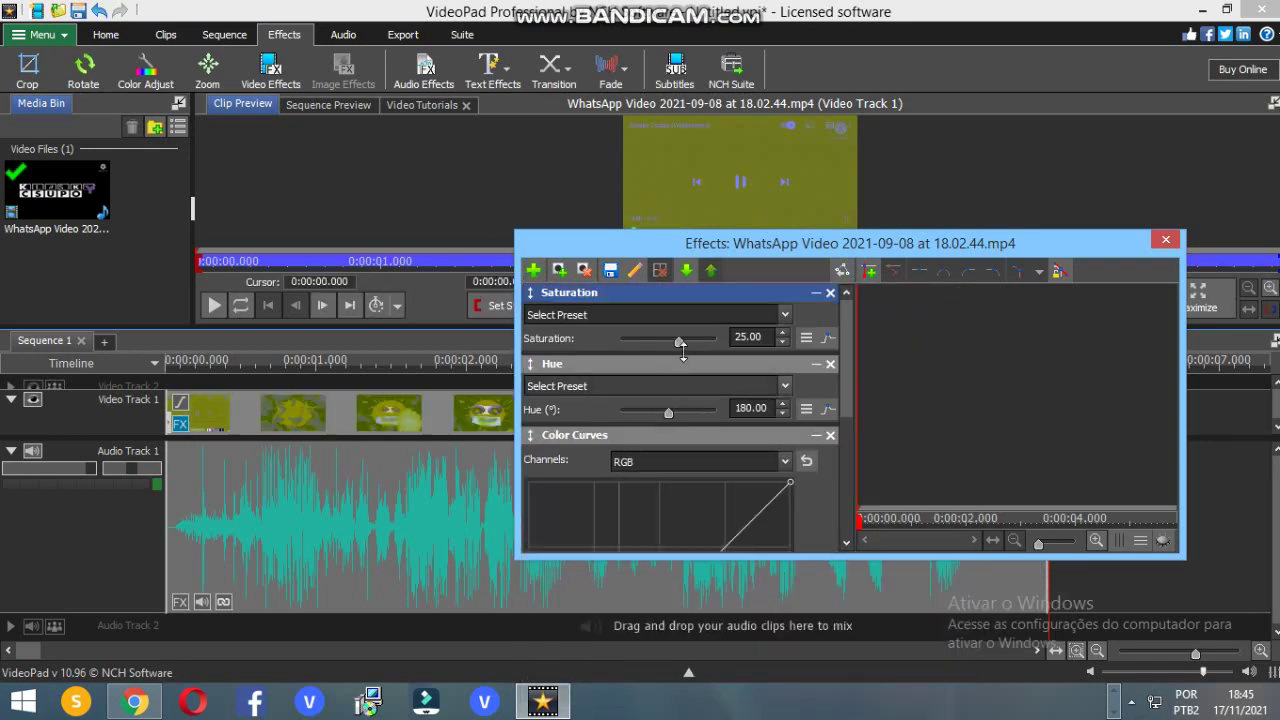
Step: Add another Color Curves effect and drag its Blue channel's top end to the bottom
left_click(533, 270)
scroll(625, 540, "down", 5)
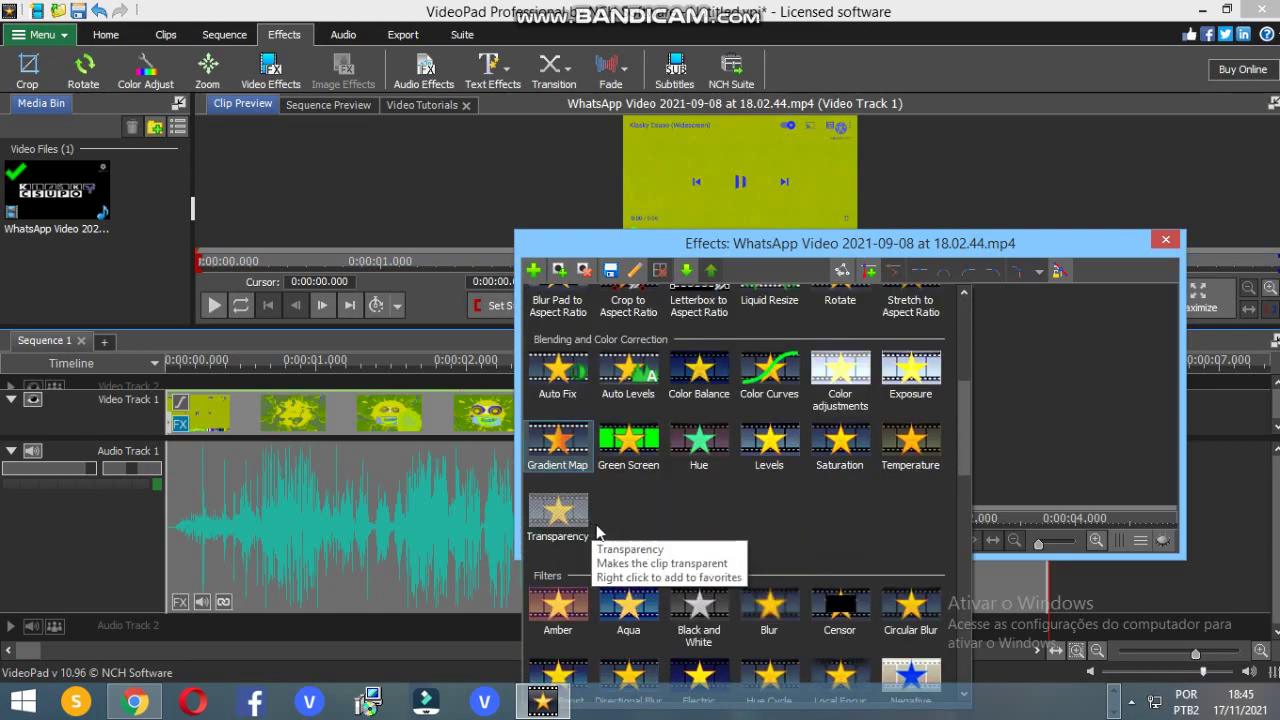
scroll(700, 540, "down", 3)
scroll(797, 520, "up", 1)
scroll(797, 520, "up", 4)
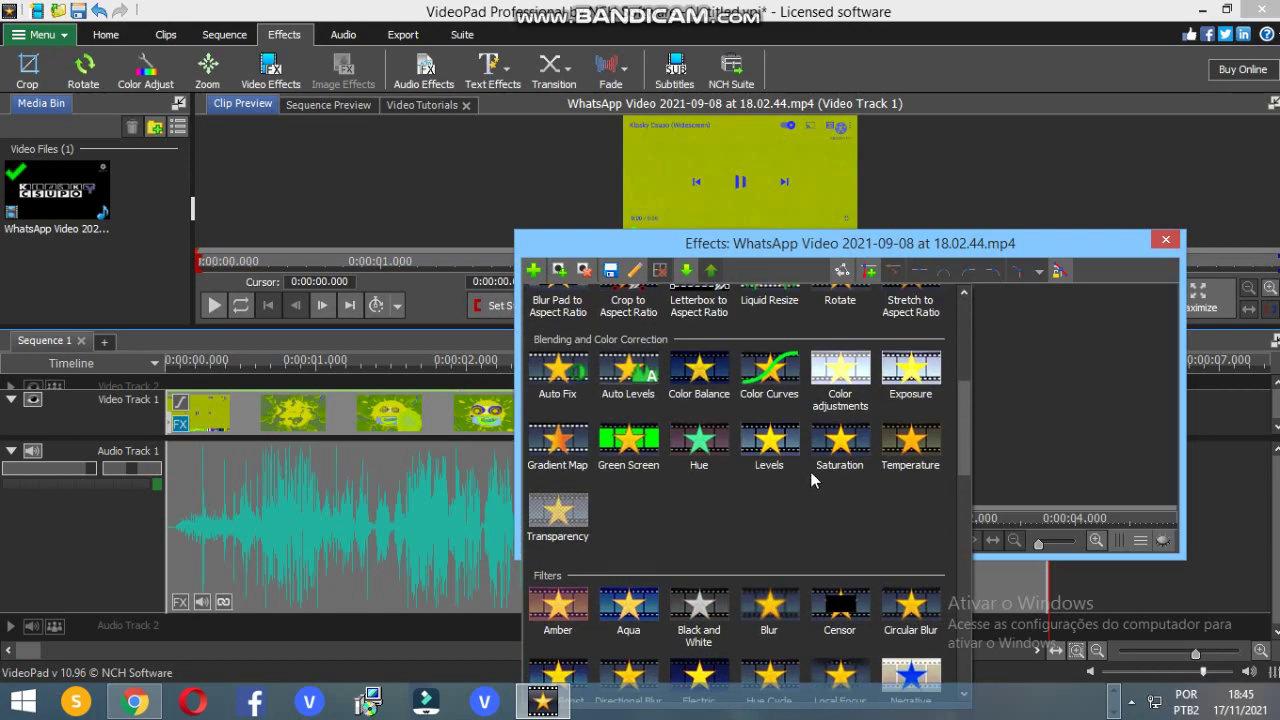
left_click(770, 370)
left_click(770, 319)
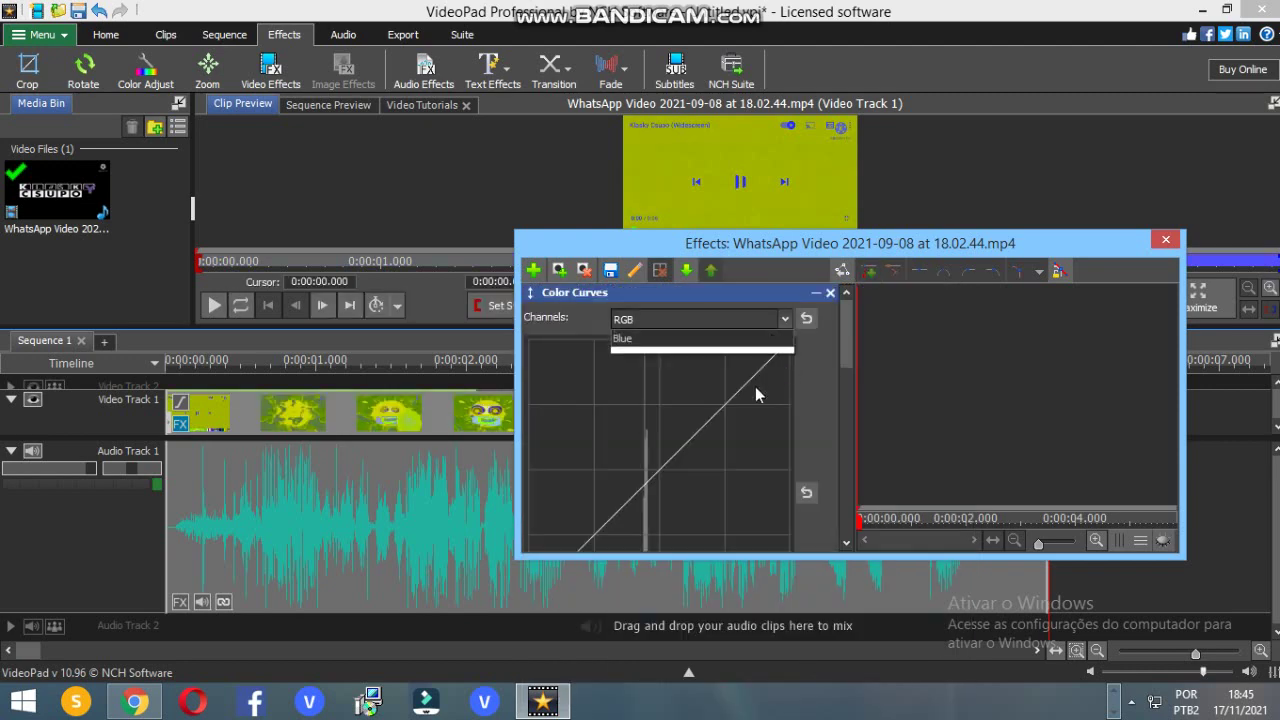
left_click(760, 385)
scroll(843, 420, "down", 5)
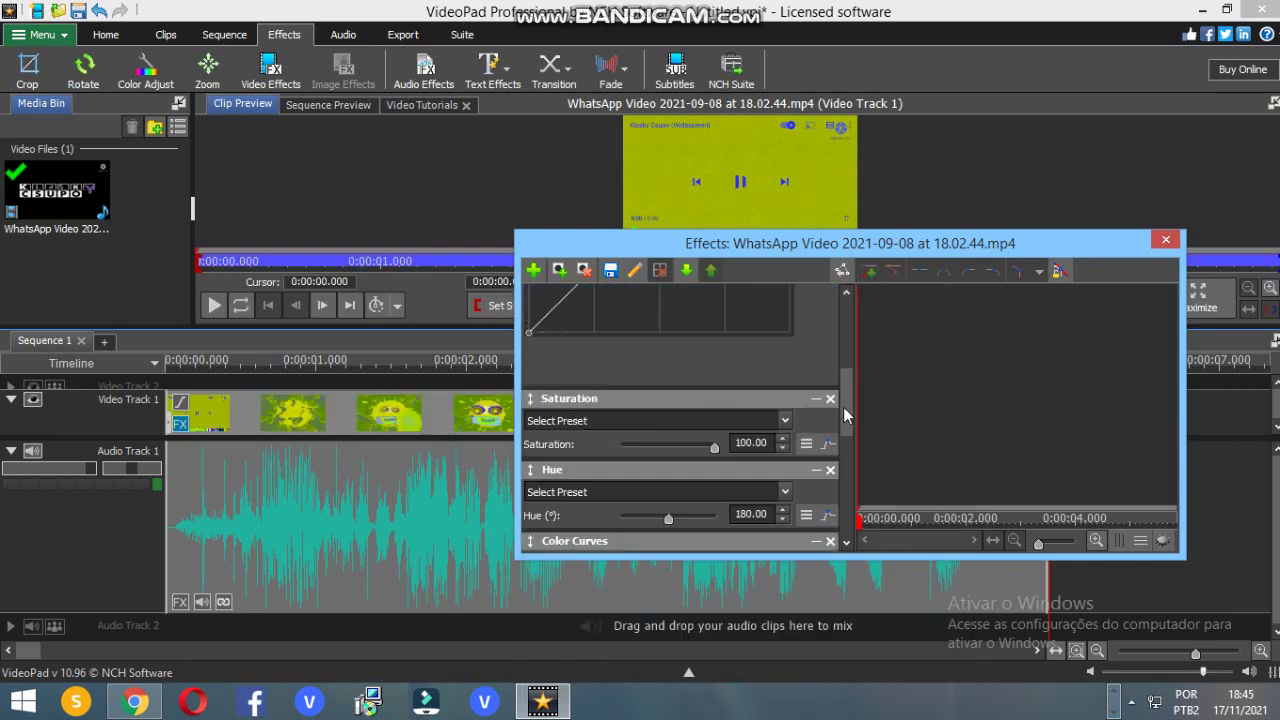
left_click_drag(847, 459, 847, 277)
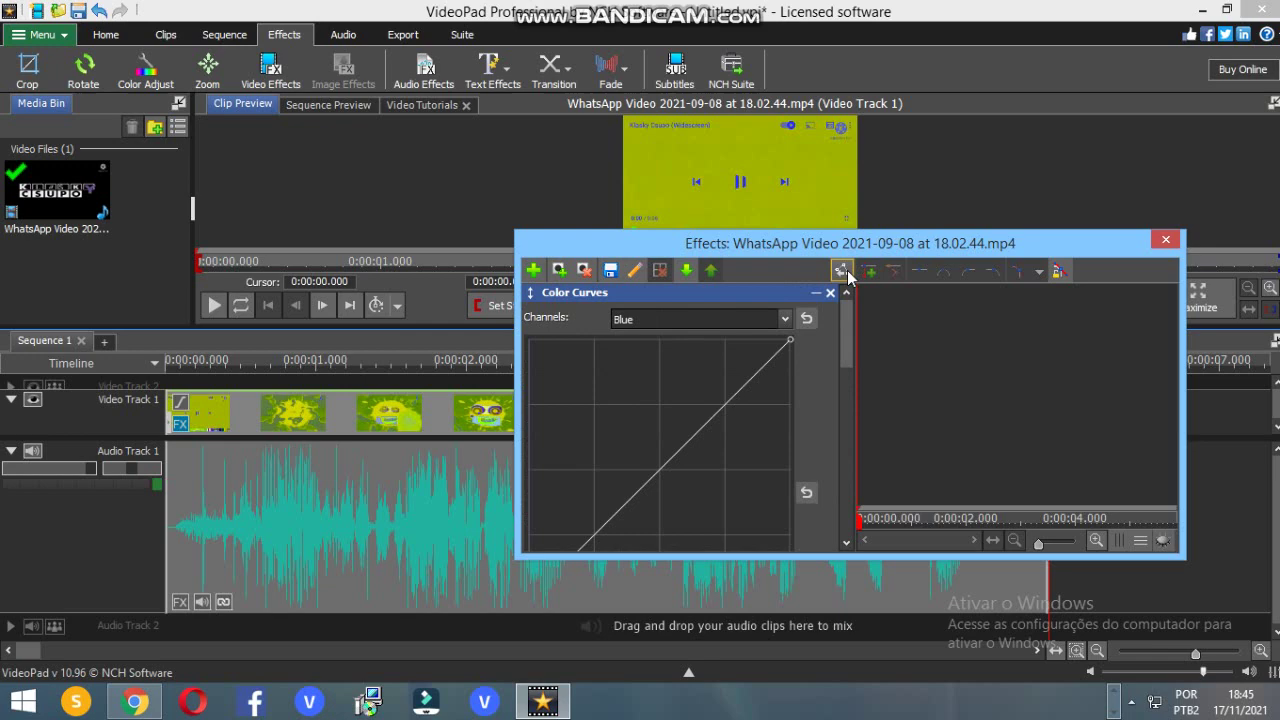
mouse_move(855, 507)
left_mouse_down()
mouse_move(793, 528)
mouse_move(831, 700)
left_mouse_up()
Step: Raise the blue curve's low end to the top, inverting it so the clip turns lavender
left_click(855, 352)
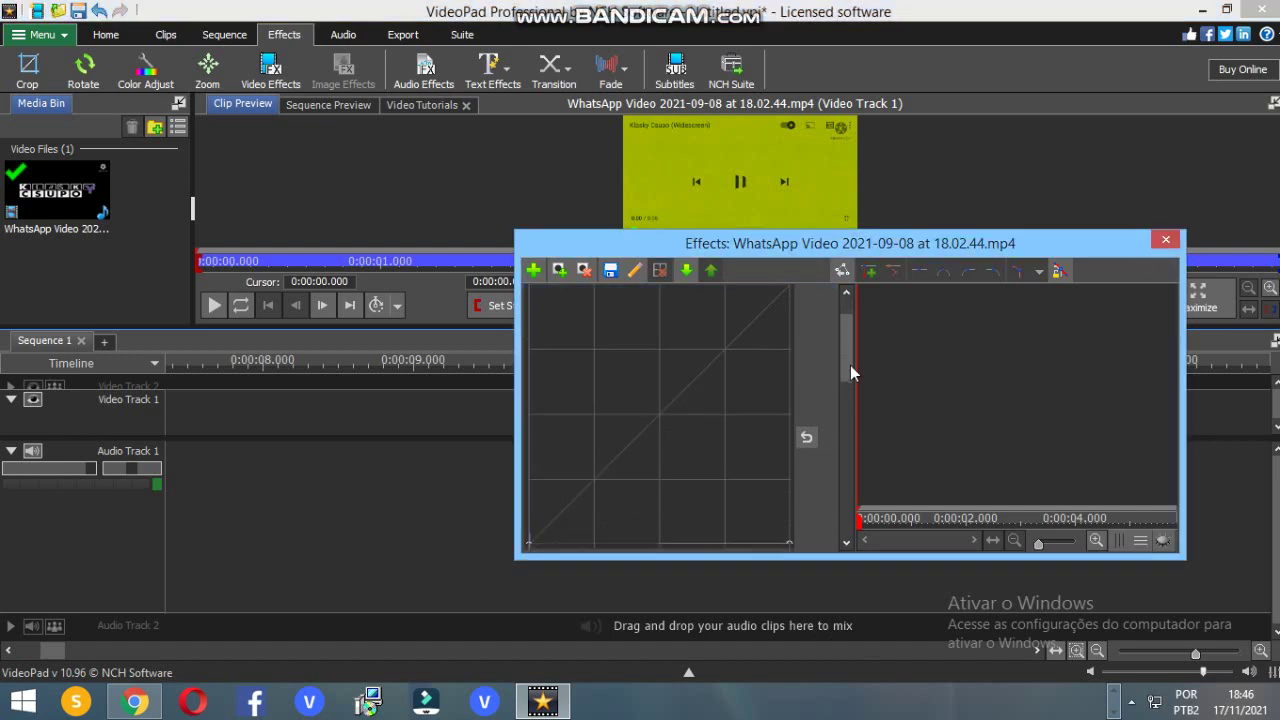
scroll(568, 481, "down", 3)
left_click_drag(528, 441, 262, 135)
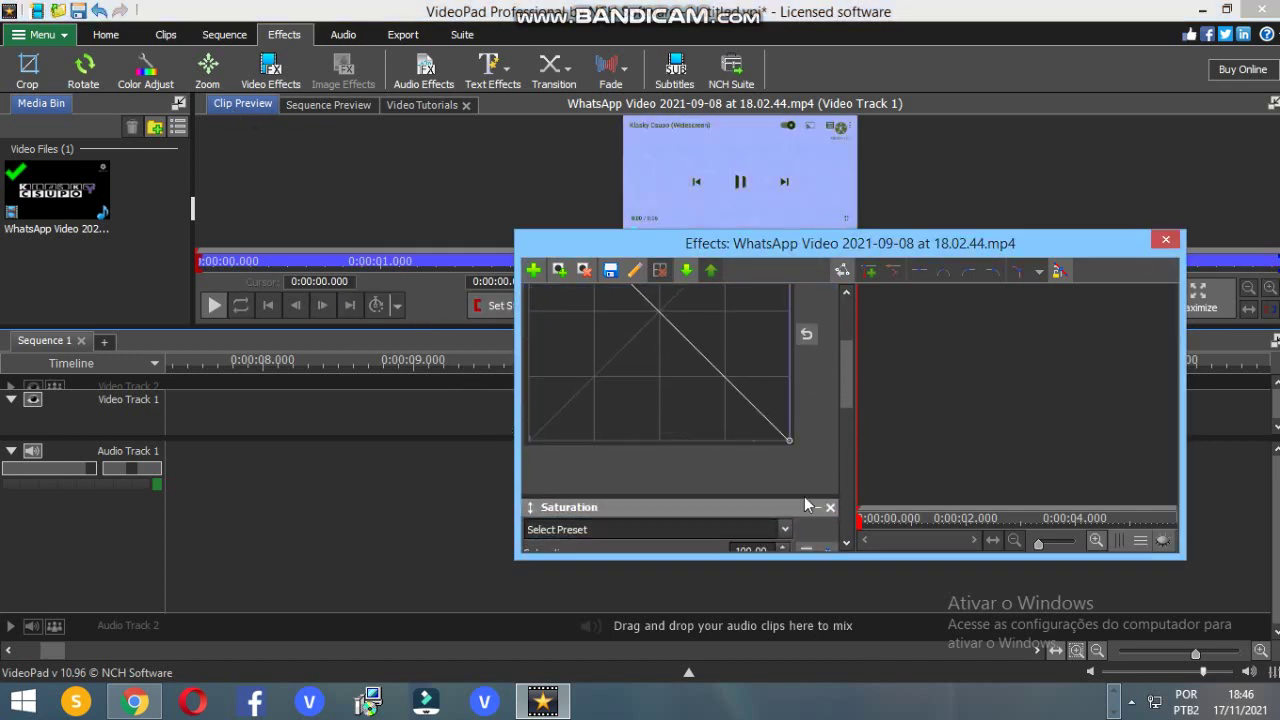
Step: Try dropping the source clip onto the timeline and dismiss the Couldn't Move Items warning
left_click(412, 422)
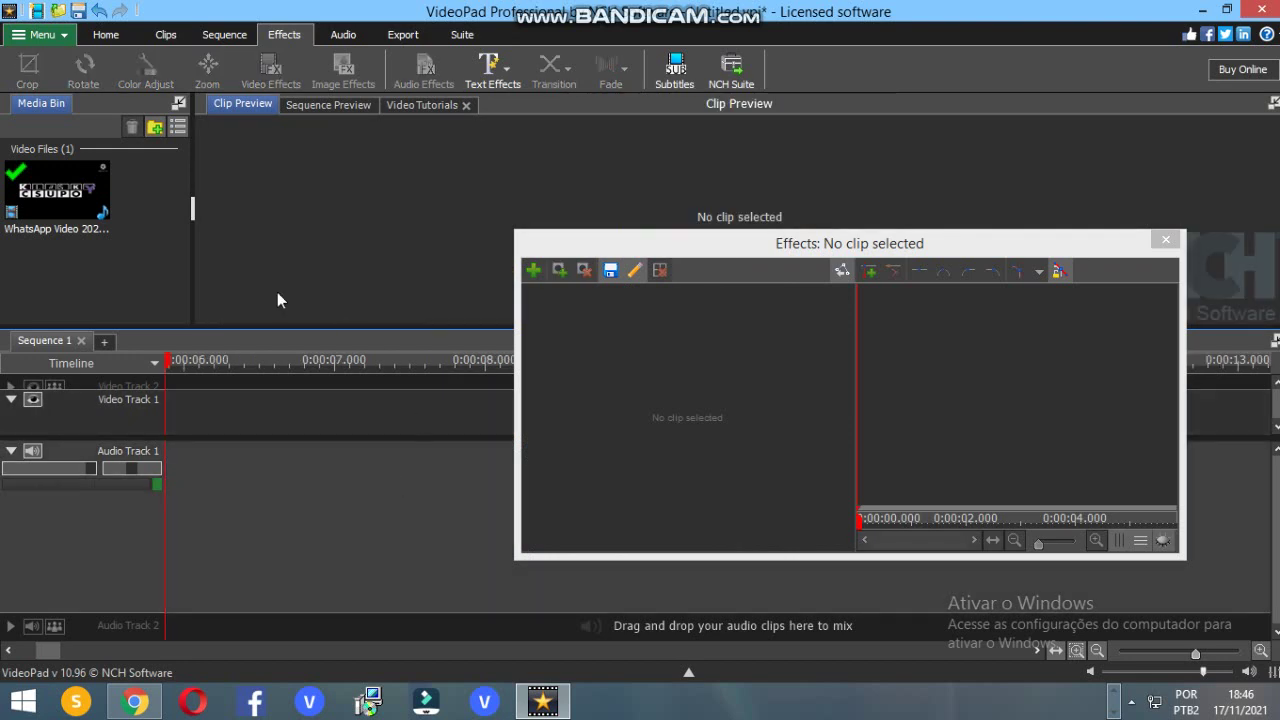
mouse_move(95, 198)
left_mouse_down()
mouse_move(183, 432)
mouse_move(200, 430)
left_mouse_up()
left_click(777, 415)
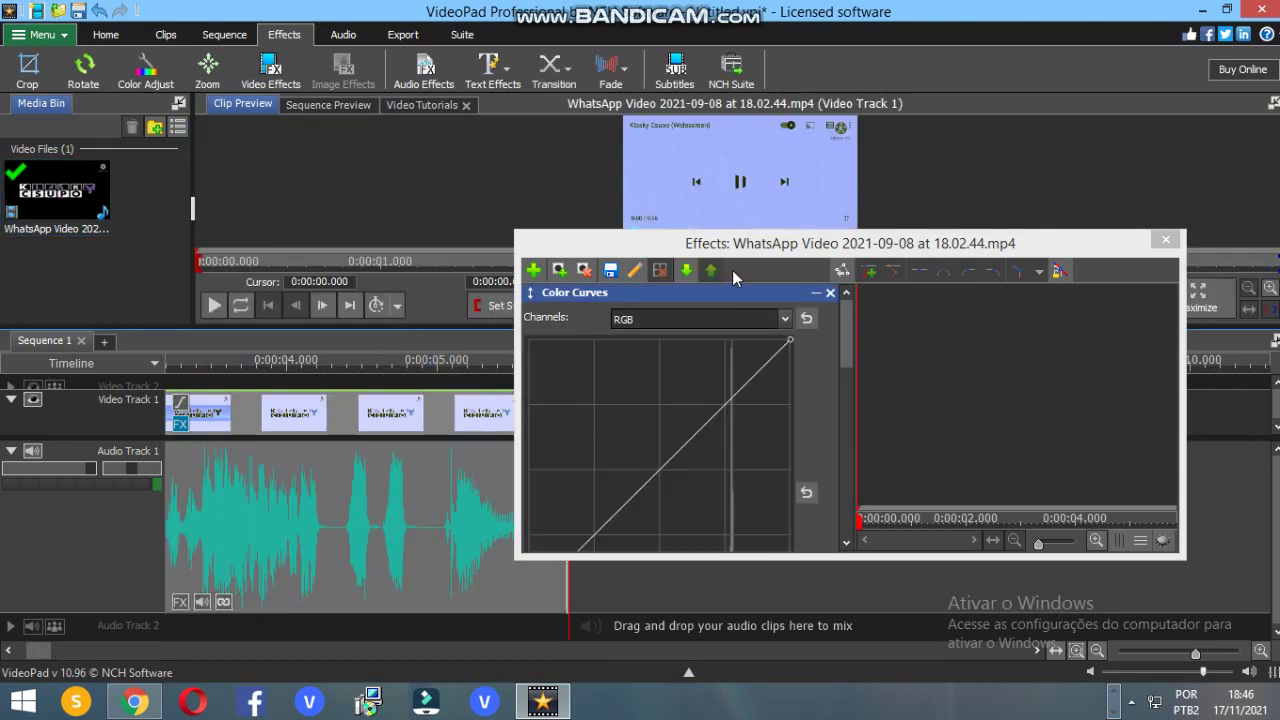
Step: Rewind the playhead to about 3 seconds, moving the Effects window aside and back
left_click_drag(738, 245, 636, 453)
left_click_drag(568, 376, 171, 376)
mouse_move(726, 277)
left_mouse_down()
mouse_move(748, 277)
mouse_move(233, 135)
left_mouse_up()
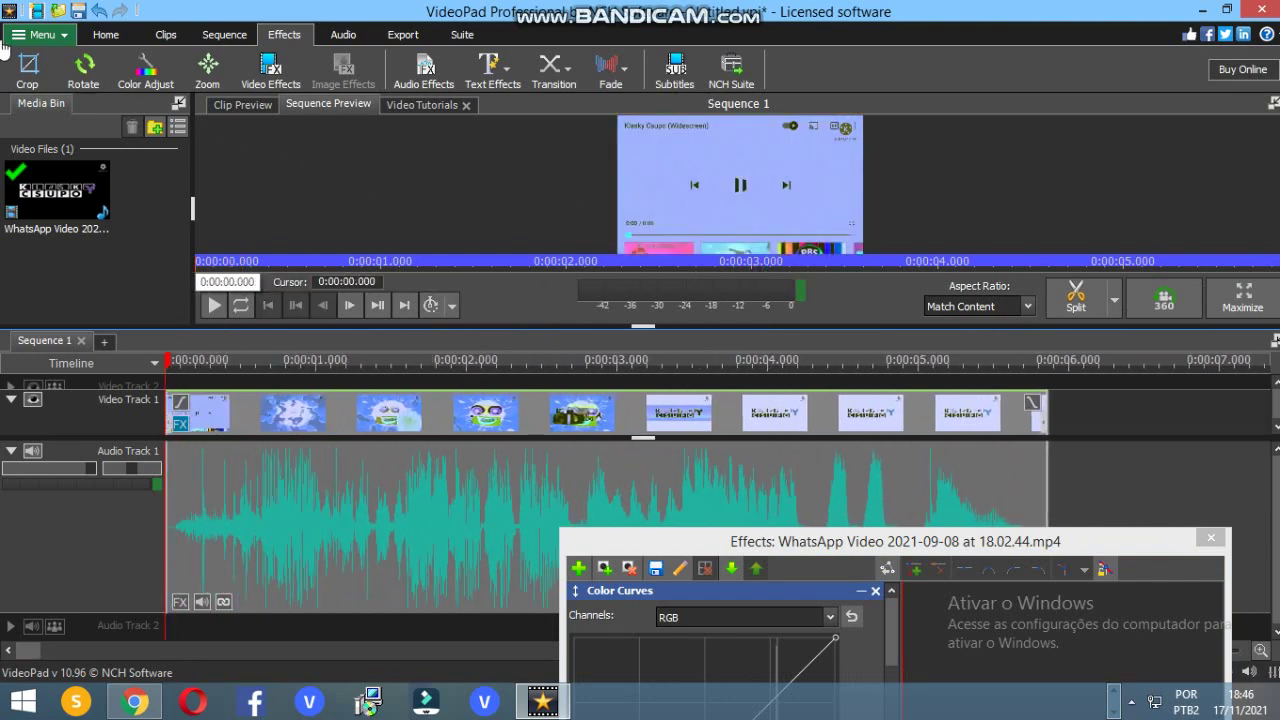
key("alt+space")
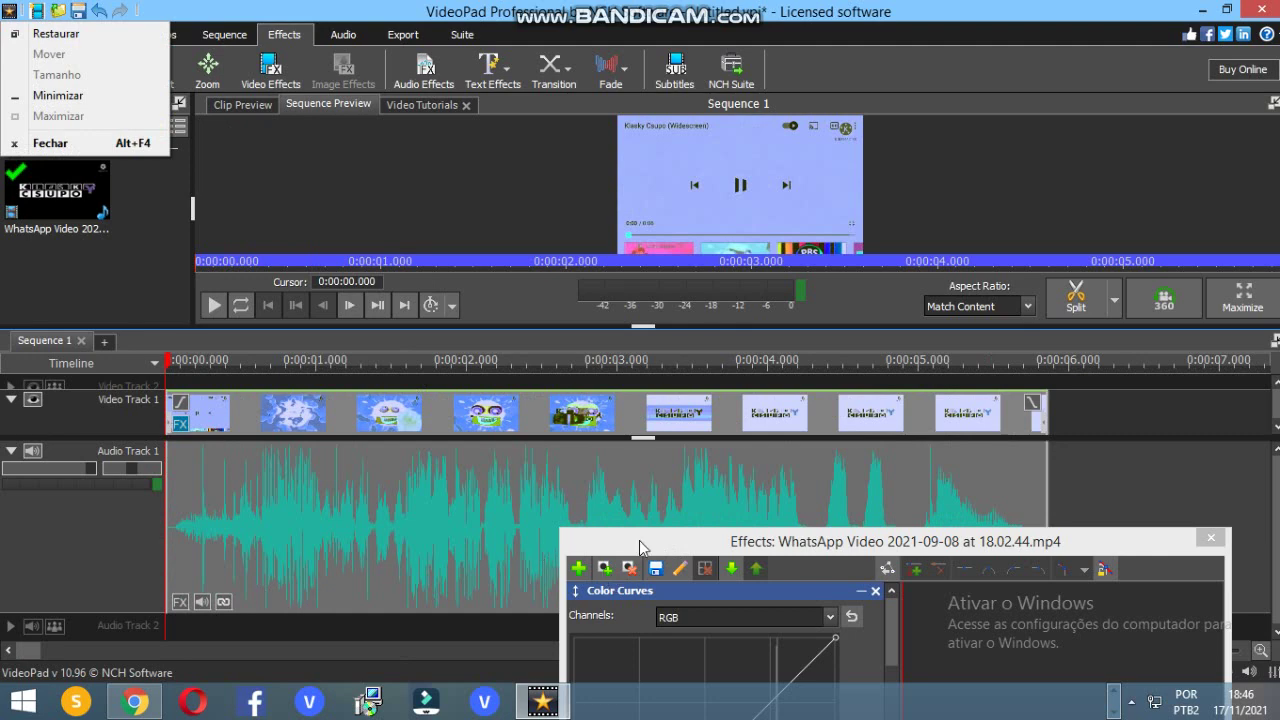
left_click_drag(641, 548, 643, 384)
Step: Add the Negative effect to invert the clip's colours
left_click(578, 404)
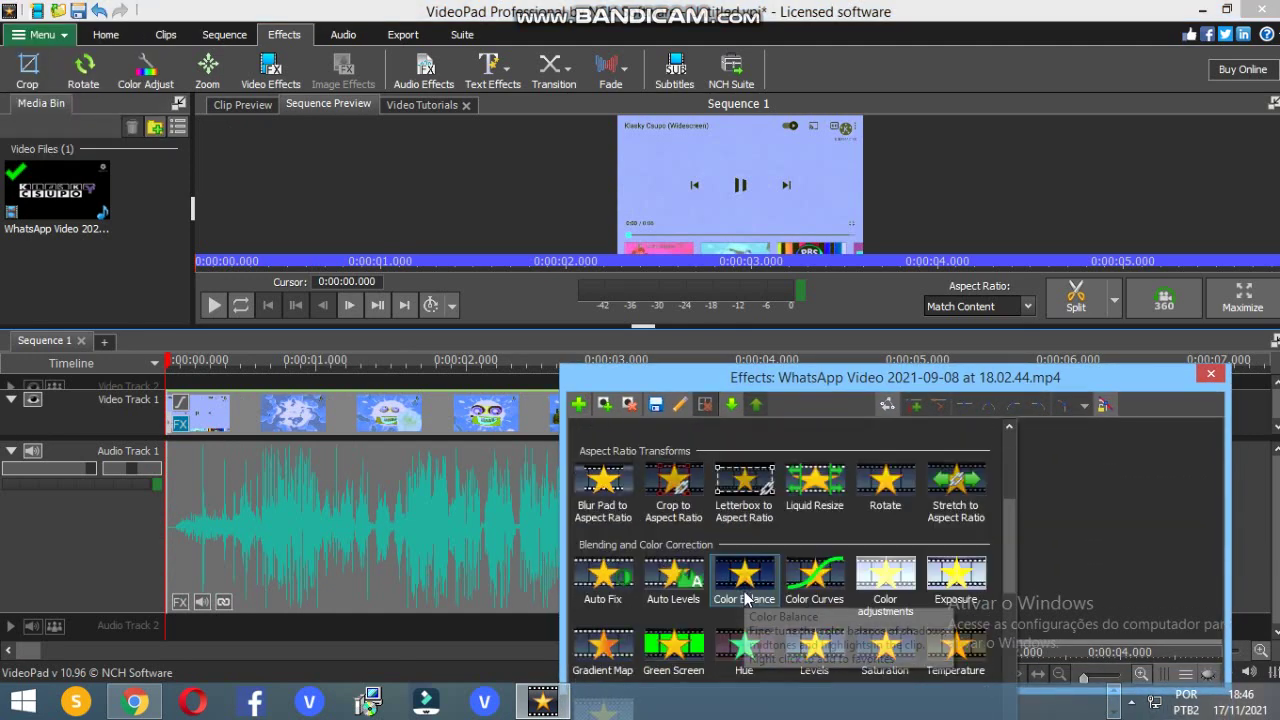
scroll(745, 598, "down", 1)
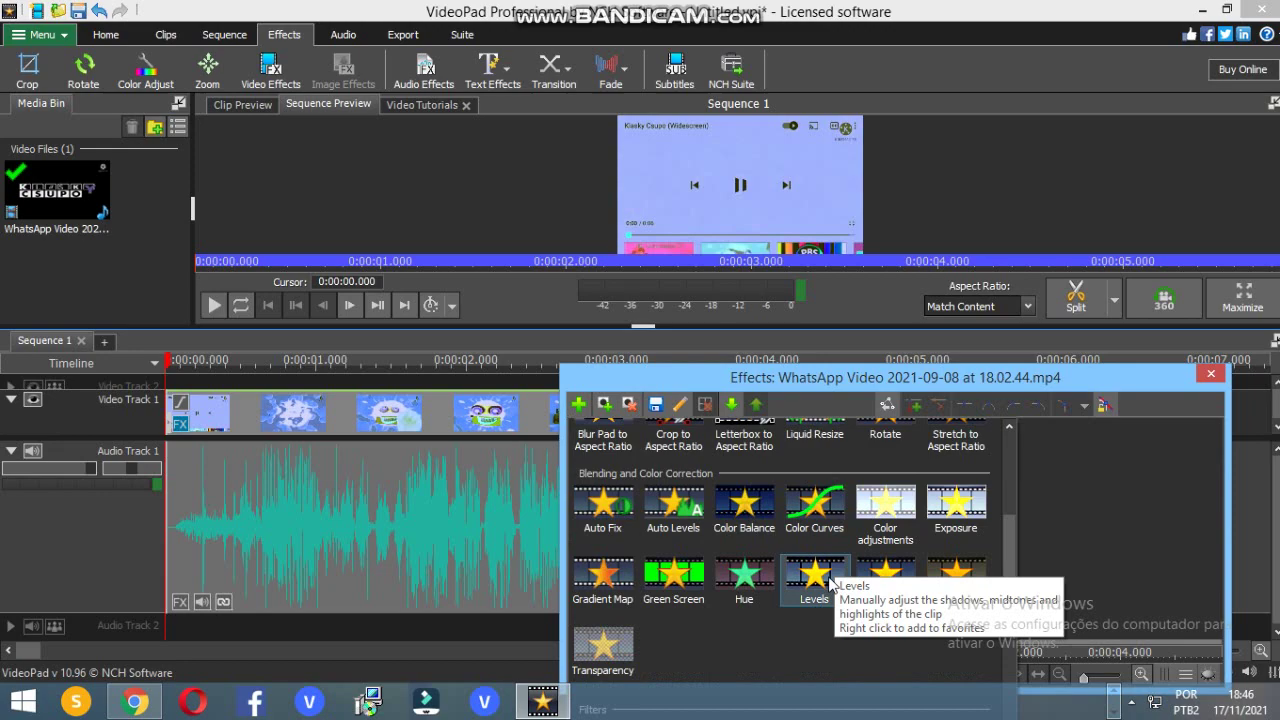
scroll(830, 582, "up", 4)
scroll(770, 575, "down", 3)
scroll(709, 540, "down", 4)
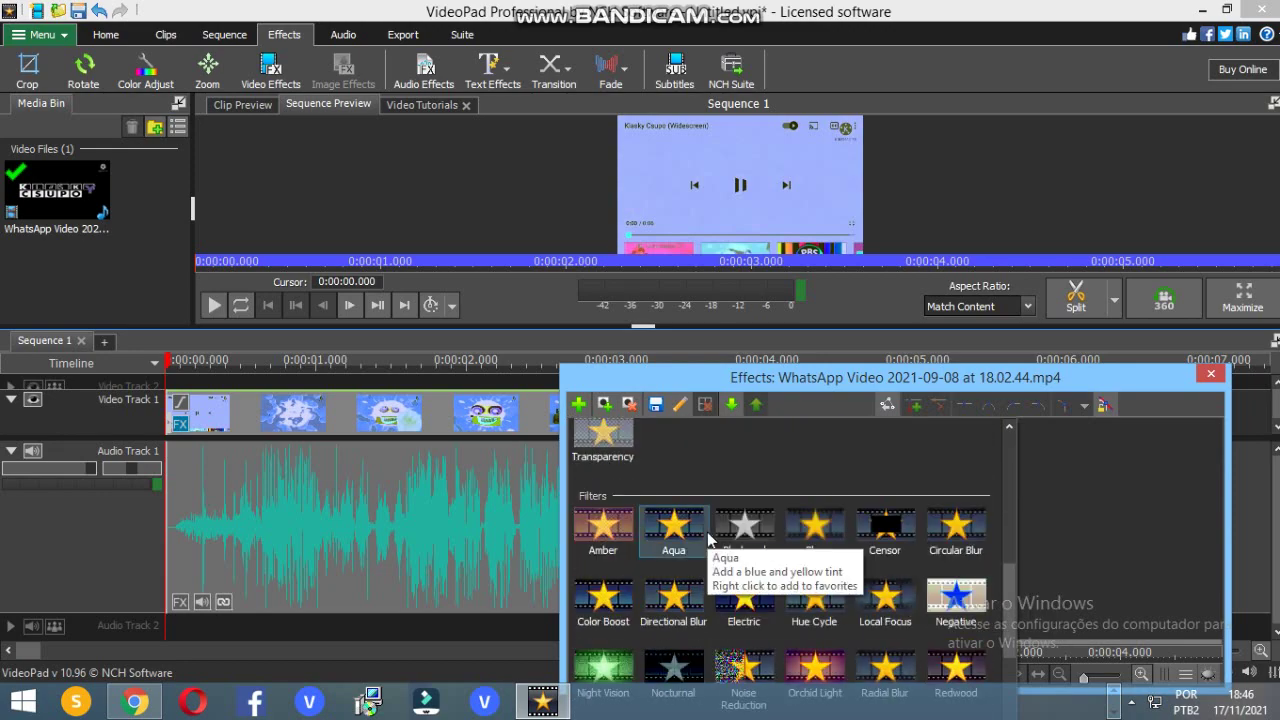
scroll(709, 540, "down", 3)
scroll(765, 598, "up", 5)
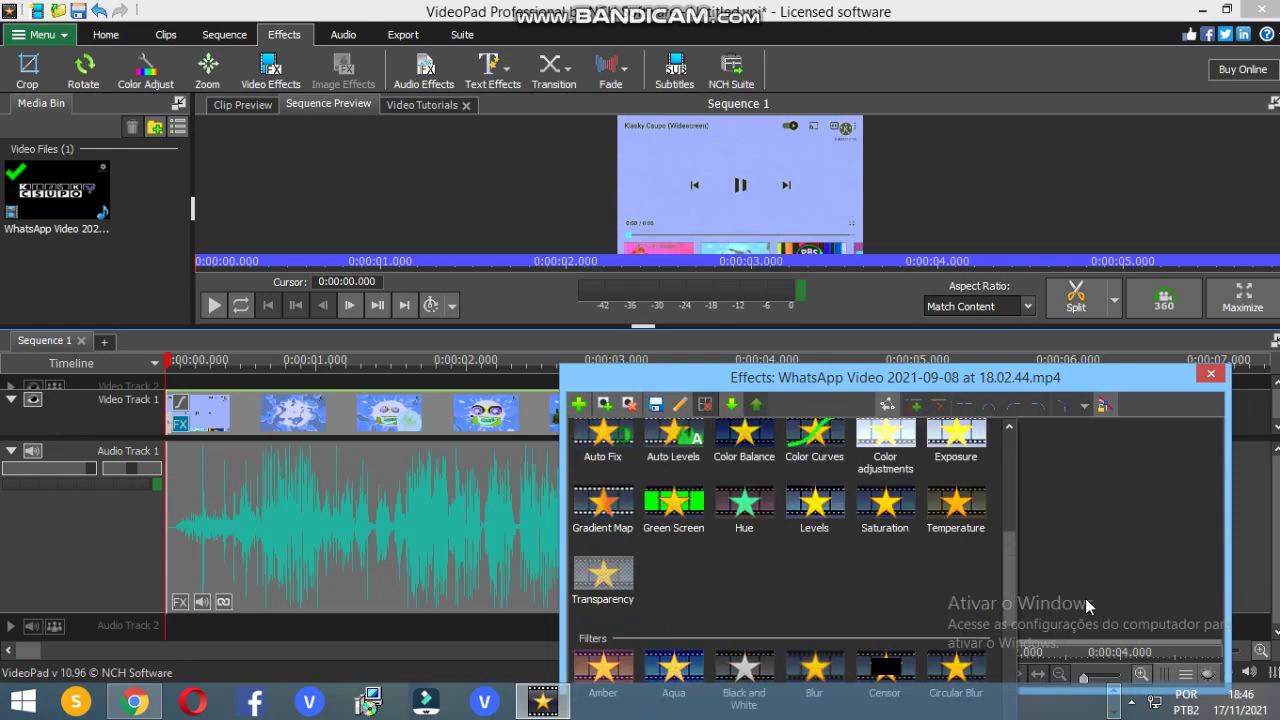
scroll(990, 595, "up", 2)
scroll(915, 560, "down", 2)
scroll(915, 555, "down", 2)
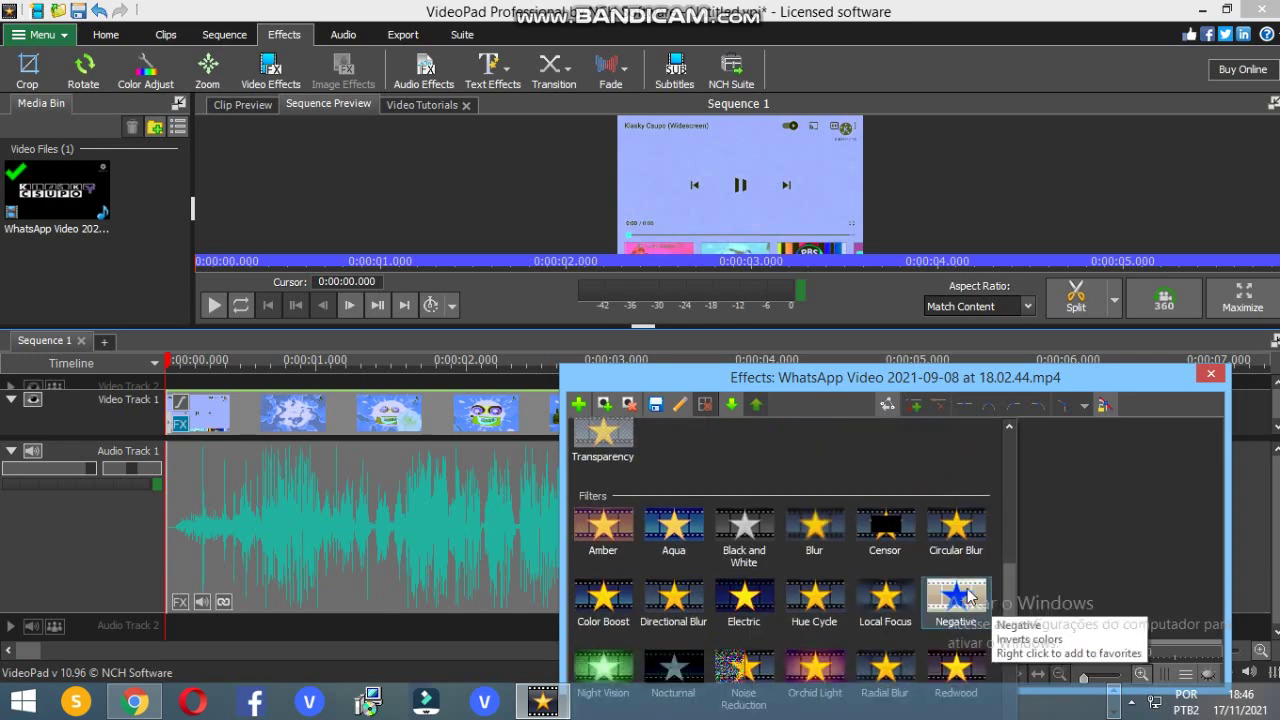
left_click(956, 596)
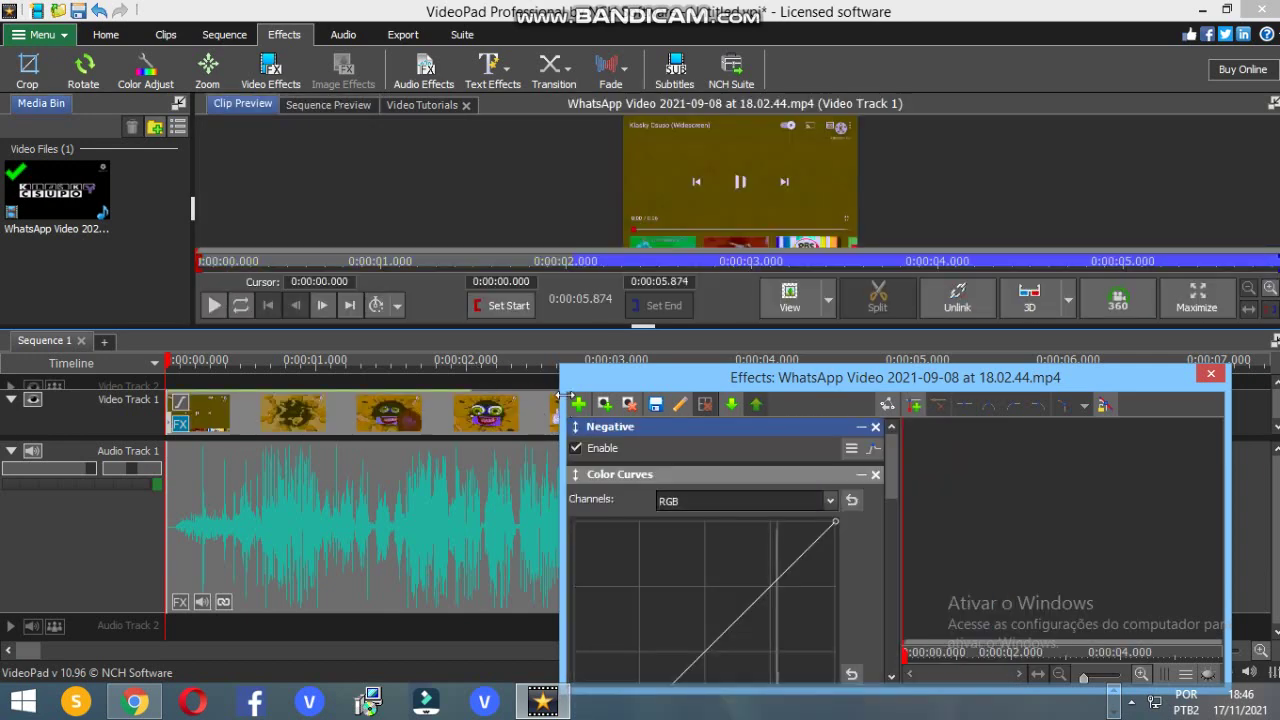
Step: Add a Hue effect on top of the Negative effect
left_click(579, 404)
scroll(700, 600, "down", 2)
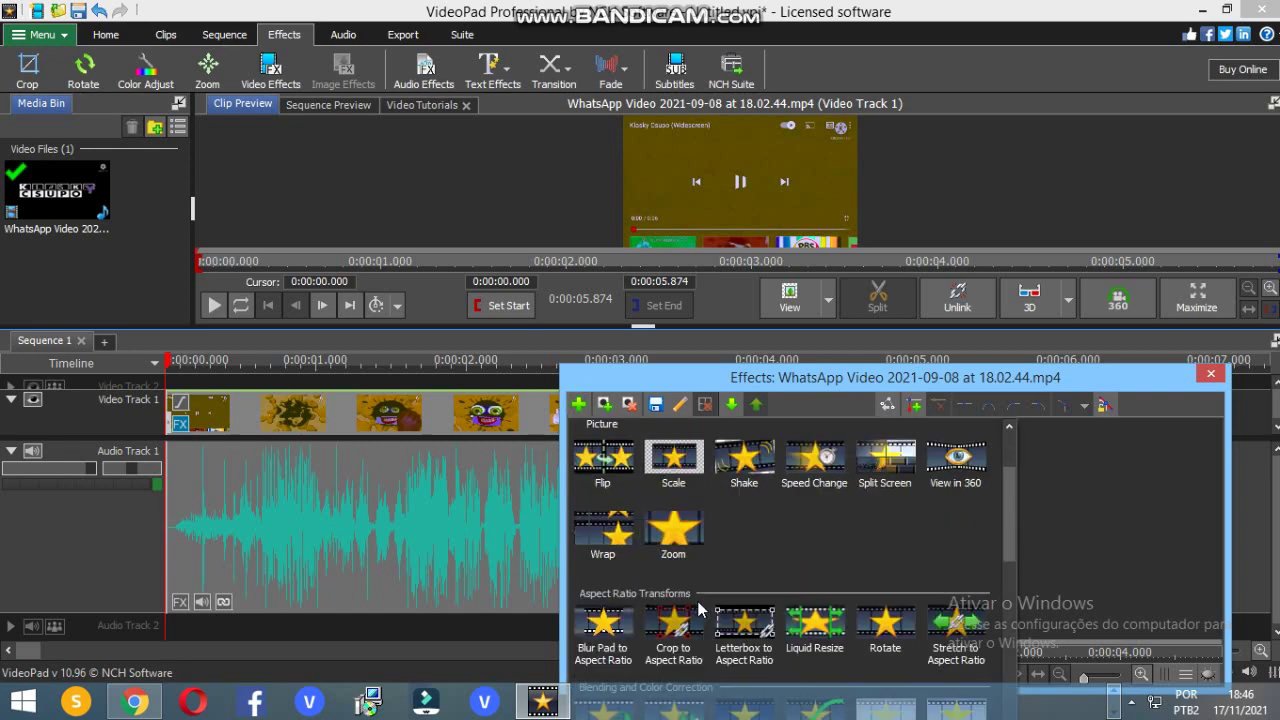
scroll(710, 595, "down", 1)
scroll(720, 588, "down", 1)
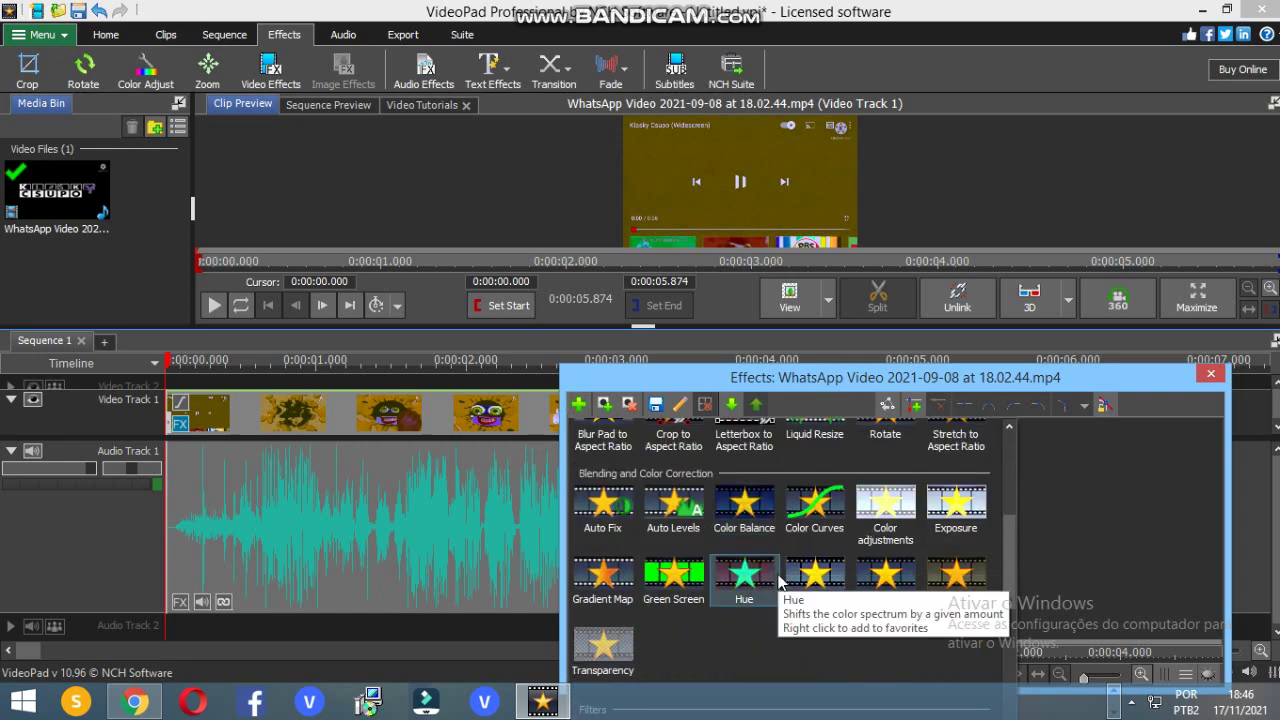
left_click(744, 645)
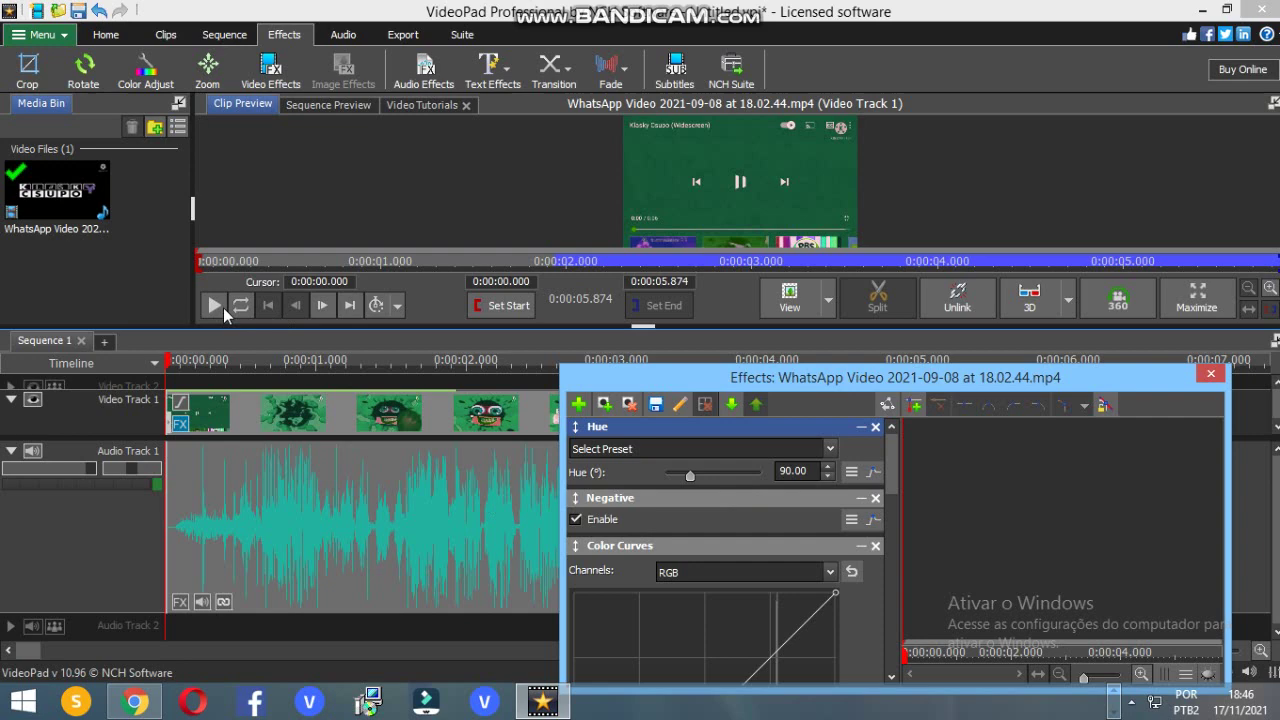
Step: Preview the clip and set the Hue angle to 300°, tinting it pink
left_click(218, 305)
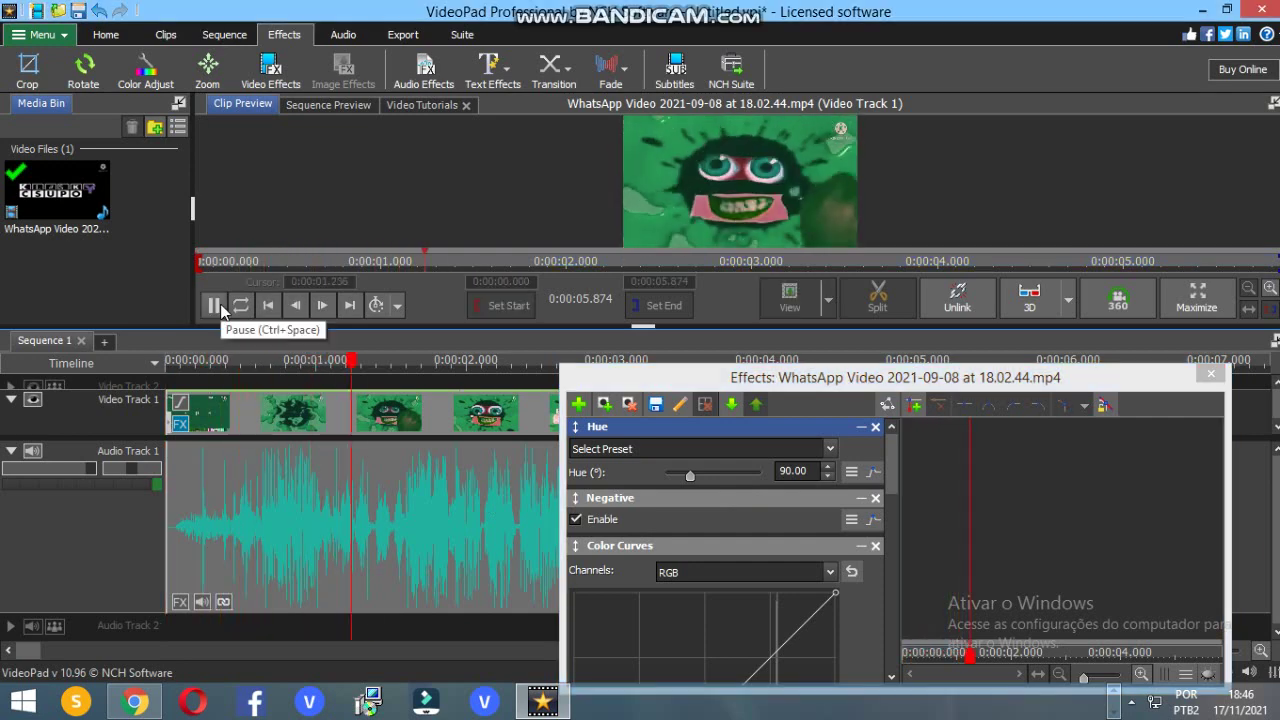
left_click(218, 305)
left_click_drag(690, 475, 763, 479)
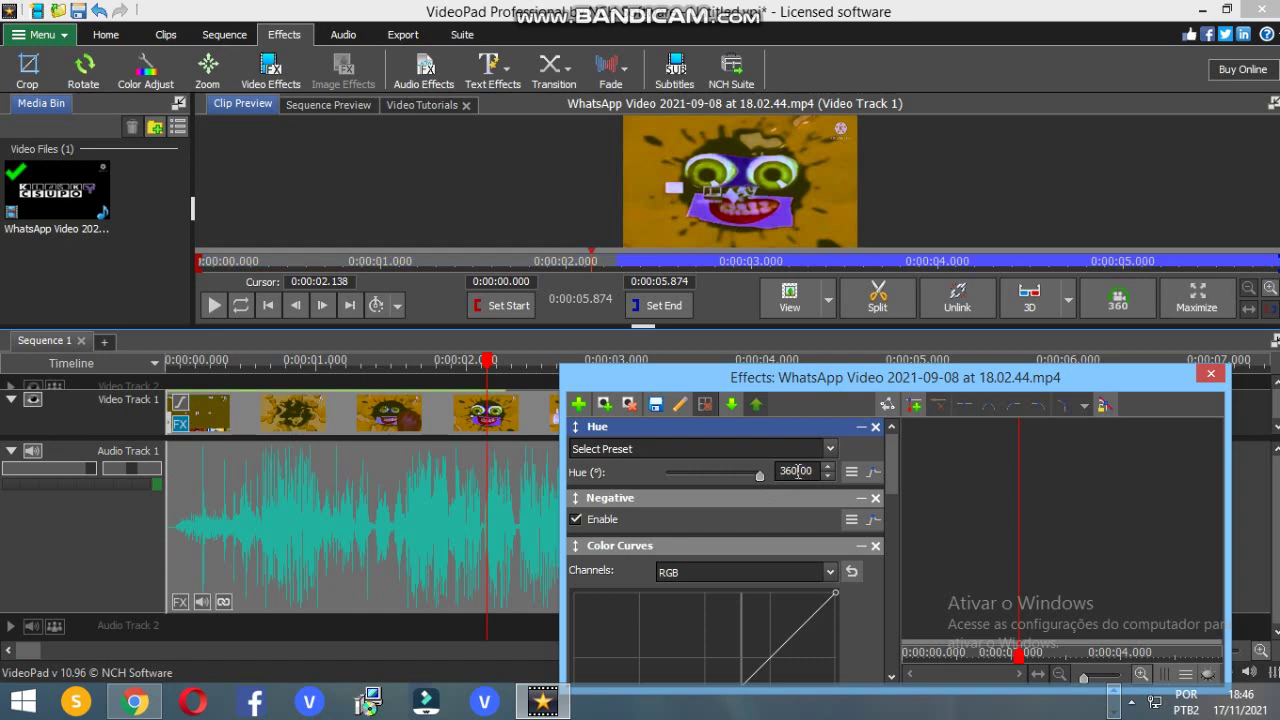
type("310")
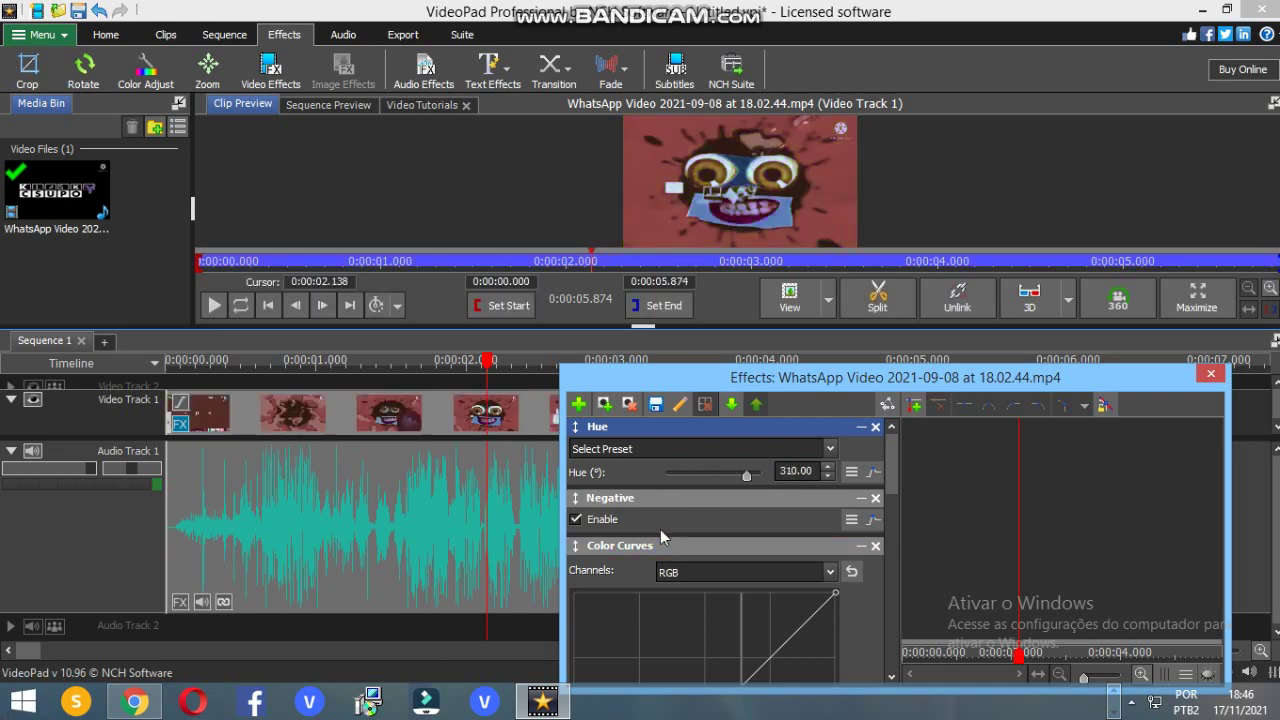
left_click(674, 476)
Step: Add a Saturation effect, push it to 100 and preview playback
left_click(589, 404)
scroll(870, 510, "down", 3)
scroll(870, 510, "down", 2)
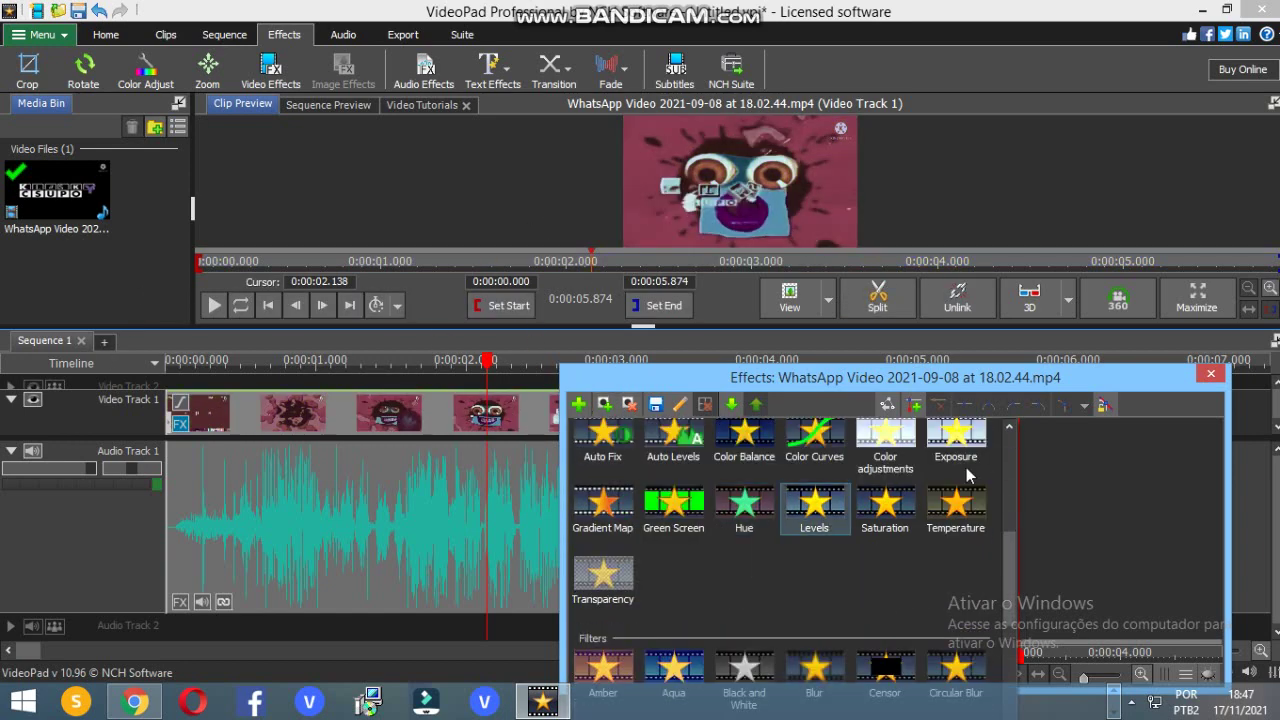
left_click(872, 508)
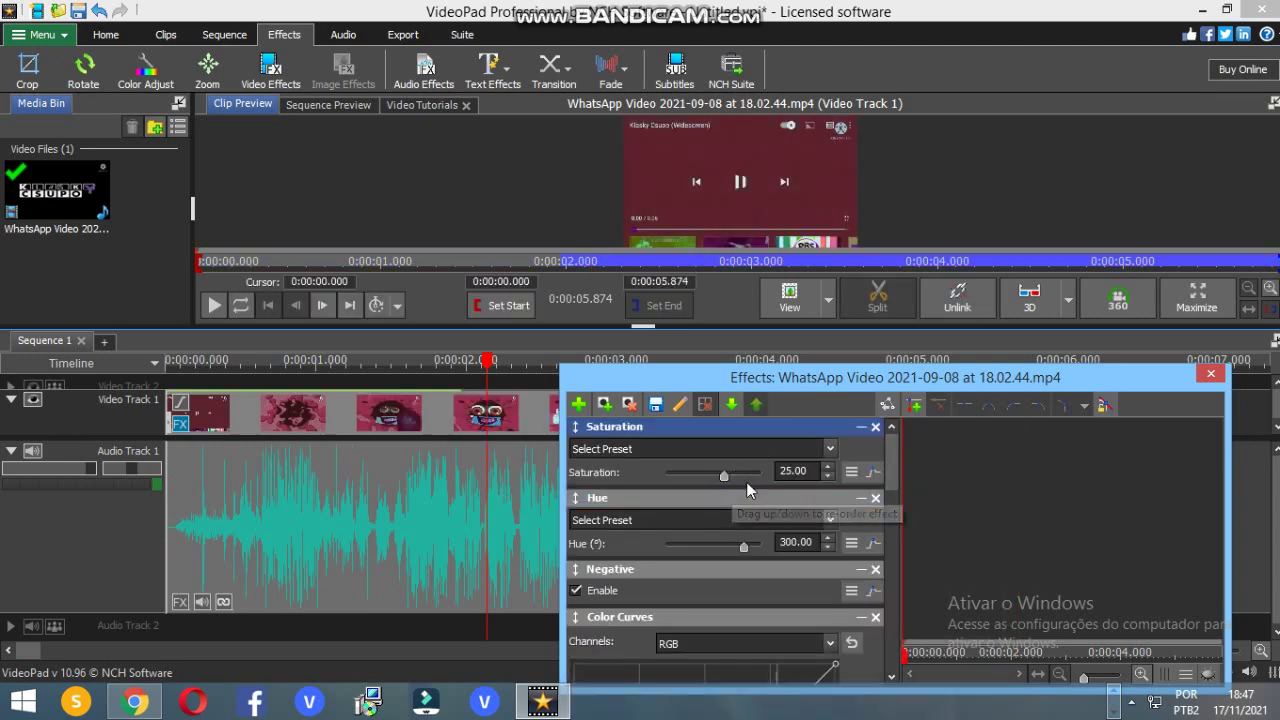
left_click_drag(724, 475, 779, 486)
left_click(216, 305)
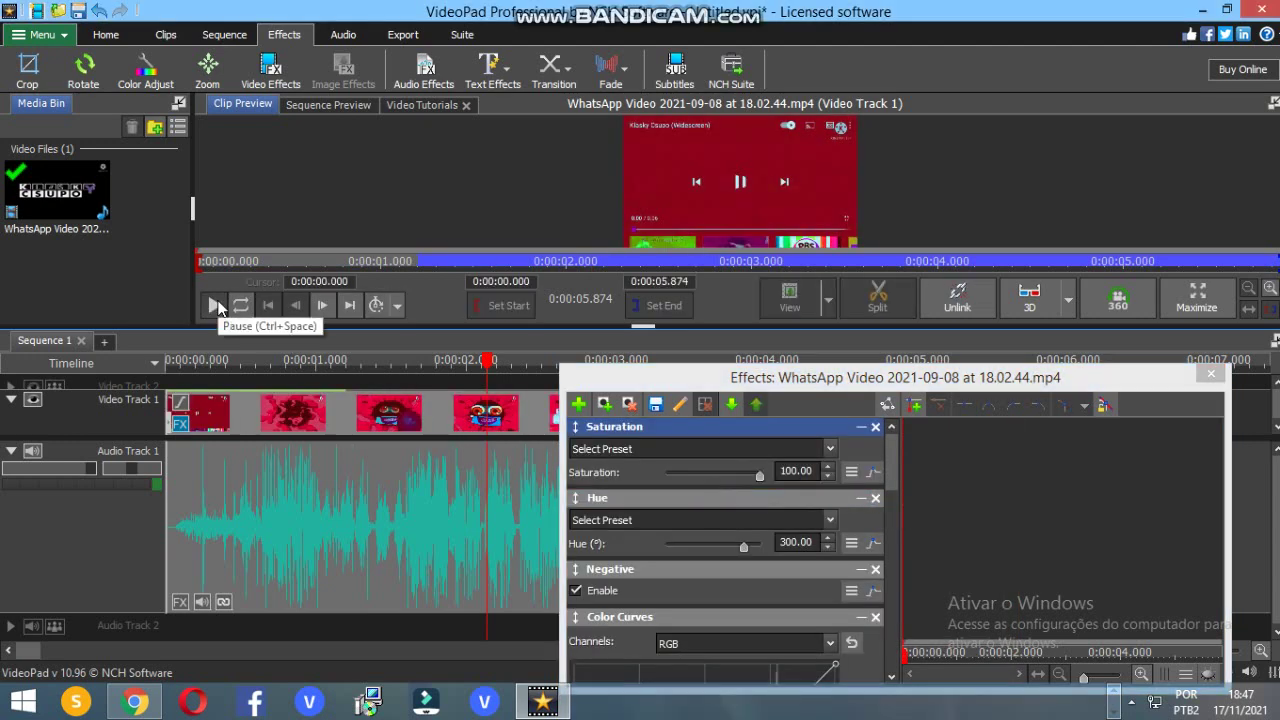
left_click(216, 305)
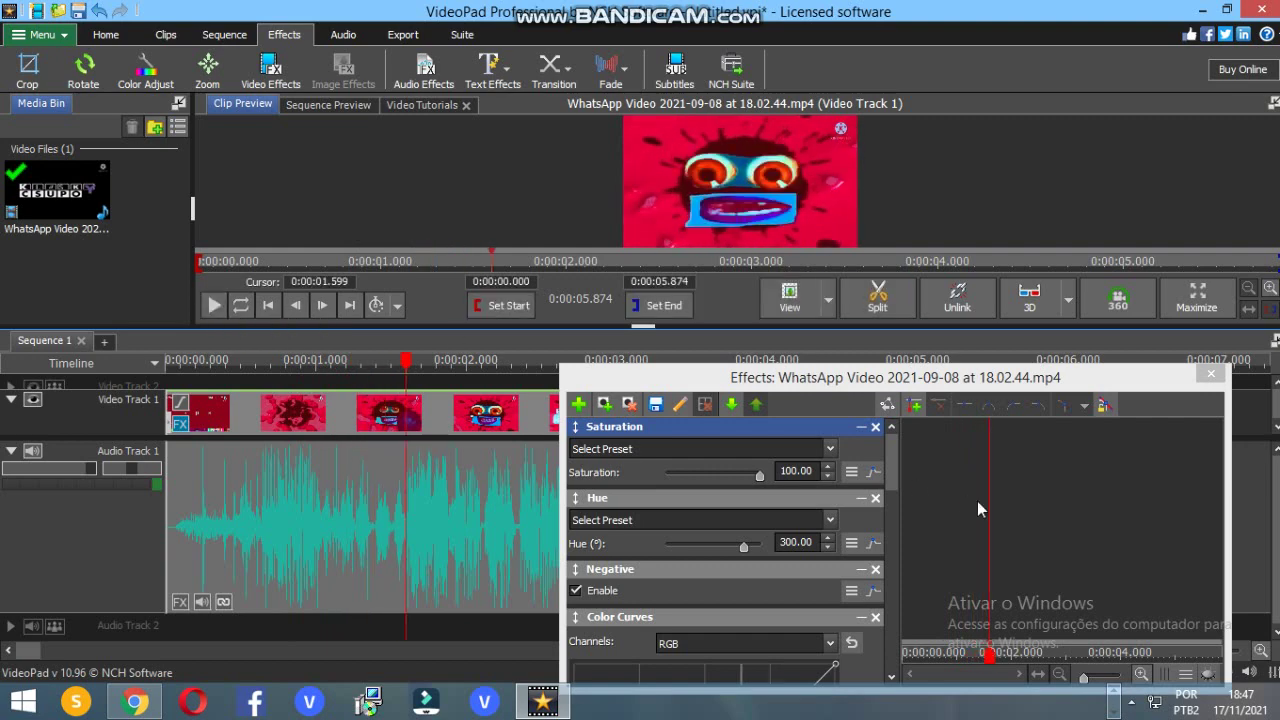
Step: Change the saturation value to 55 and preview the toned-down result
left_click(797, 471)
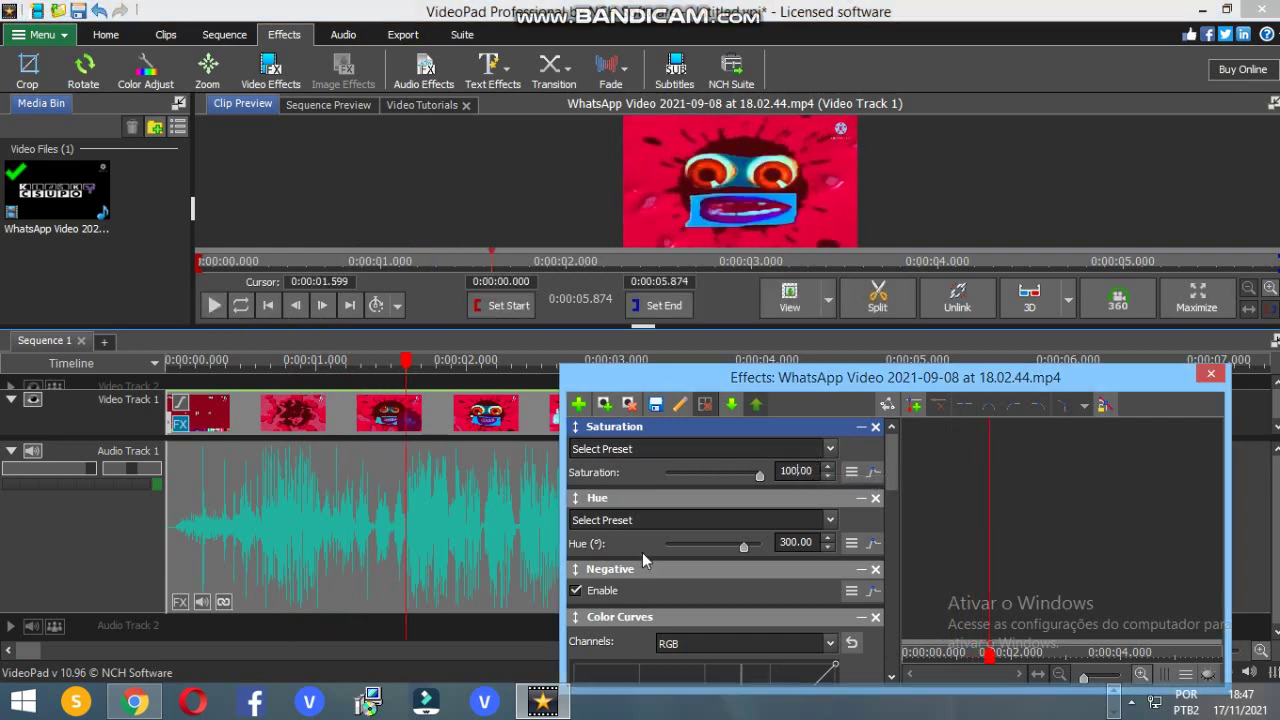
key("BackSpace")
key("BackSpace")
key("BackSpace")
type("55")
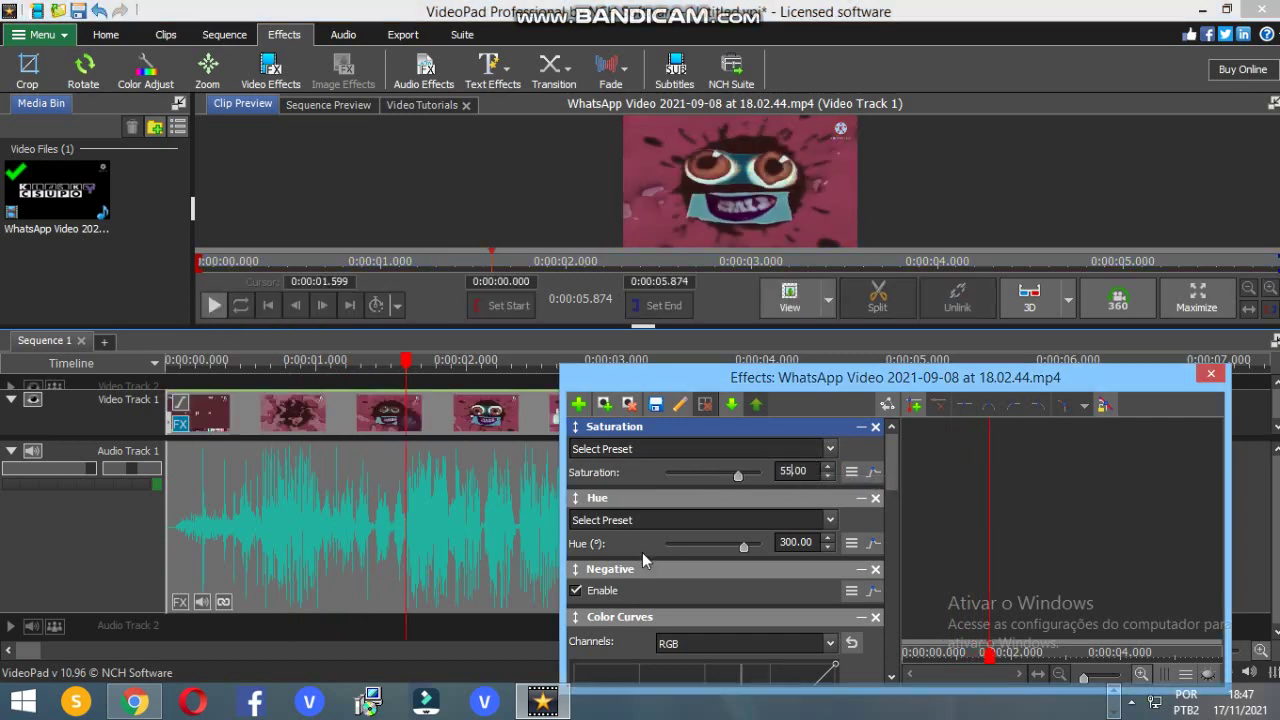
left_click(212, 302)
left_click(212, 302)
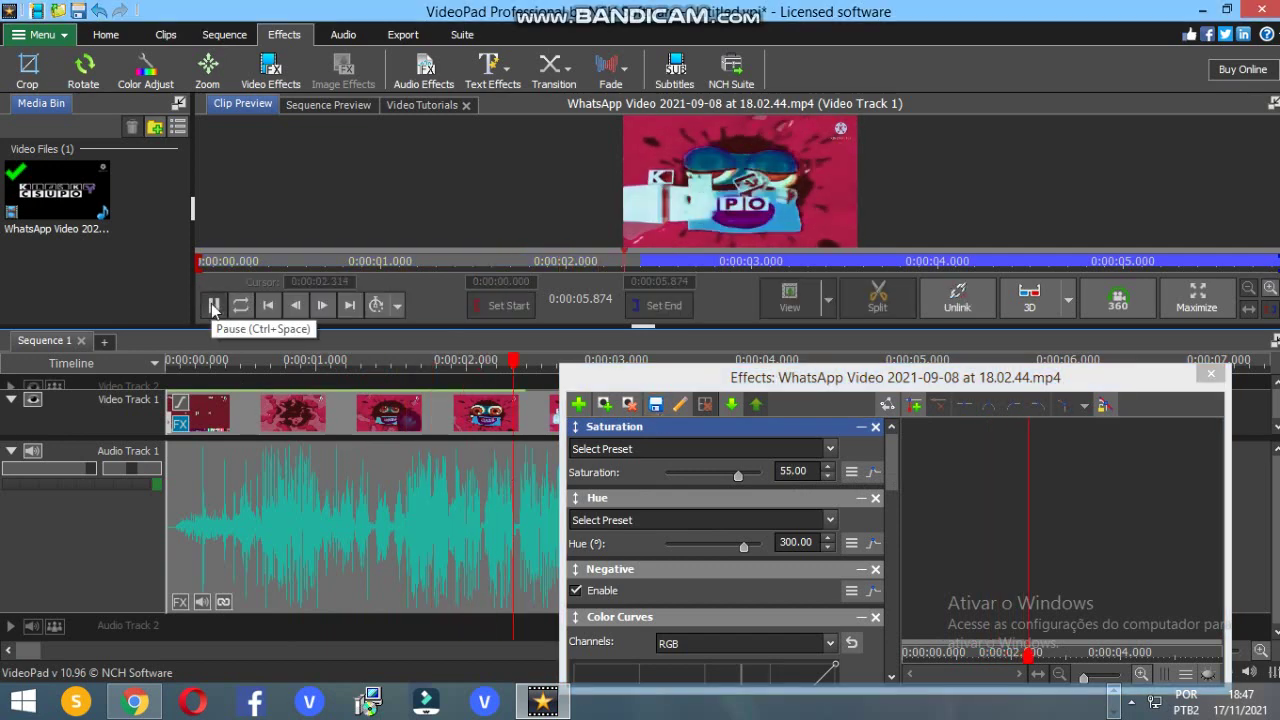
Step: Export to YouTube at 720p titled 'I Made Rgb To Bgr on Videopad!' with description 'How to Make in The Next Video'
left_click(403, 34)
left_click(1135, 593)
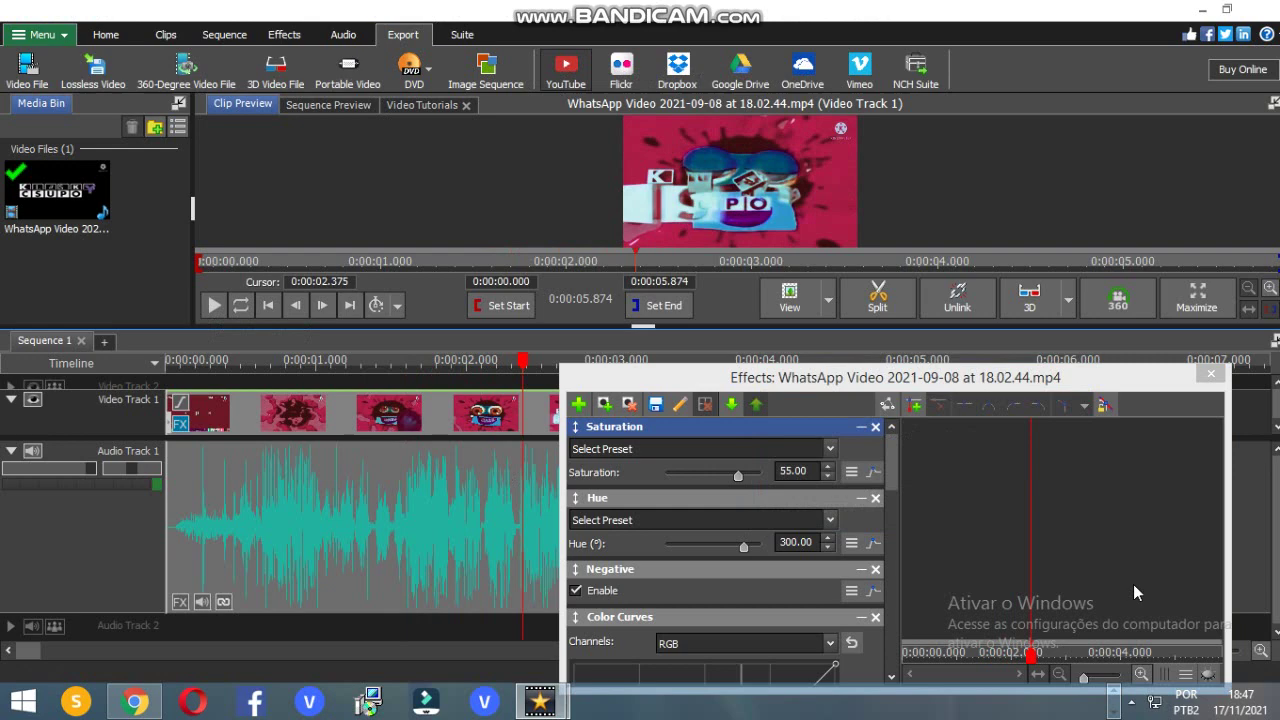
left_click(565, 70)
type("I Made Rgb To Bgr on Videopad!")
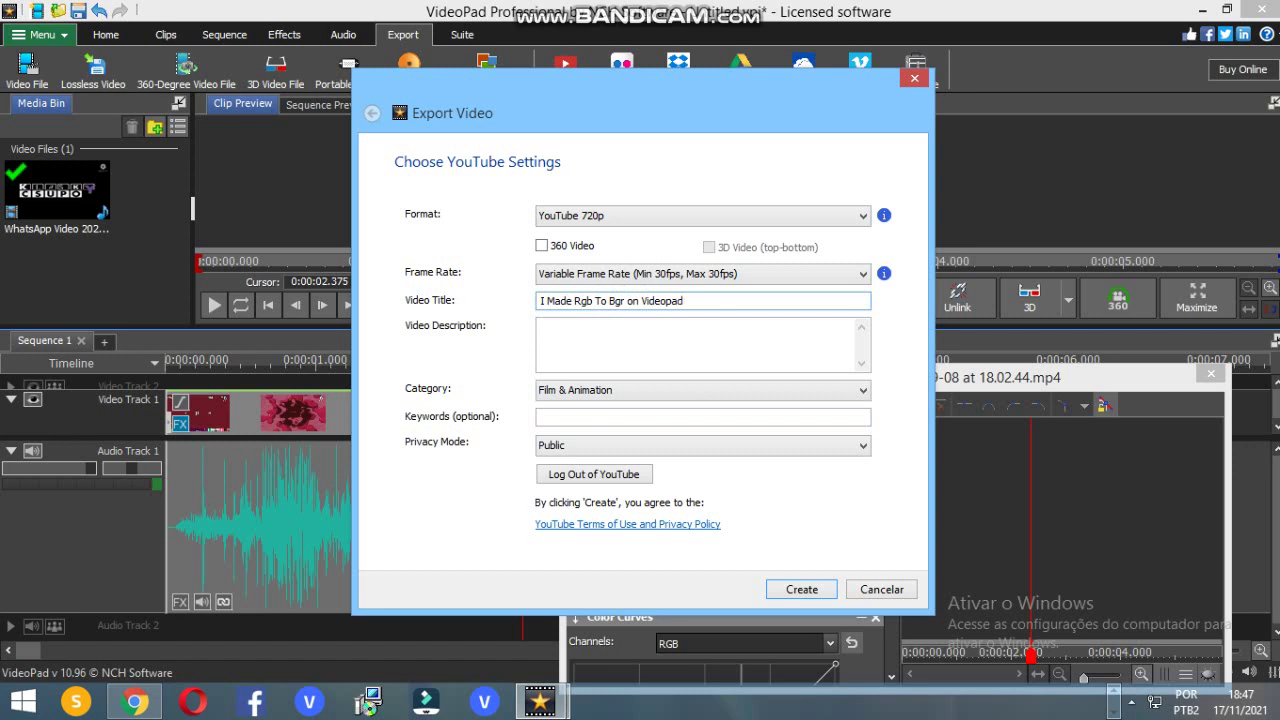
left_click(802, 590)
type("How to Make in The Next Video")
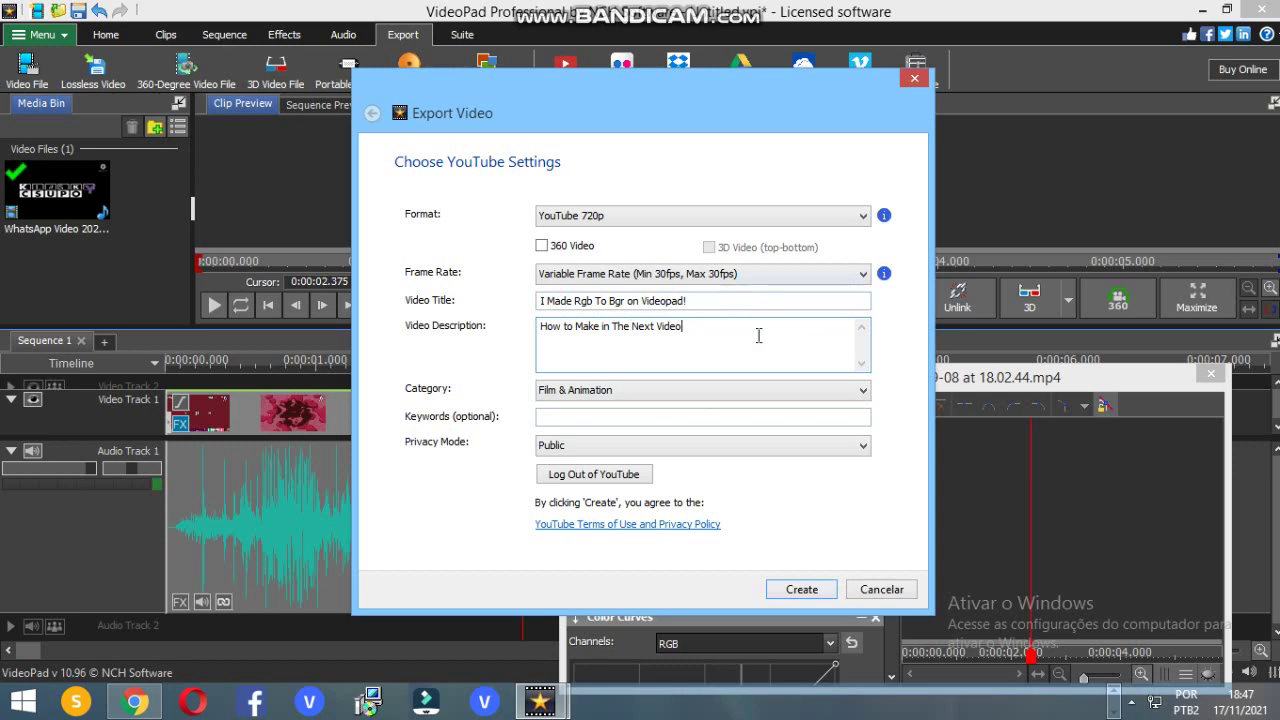
left_click(806, 590)
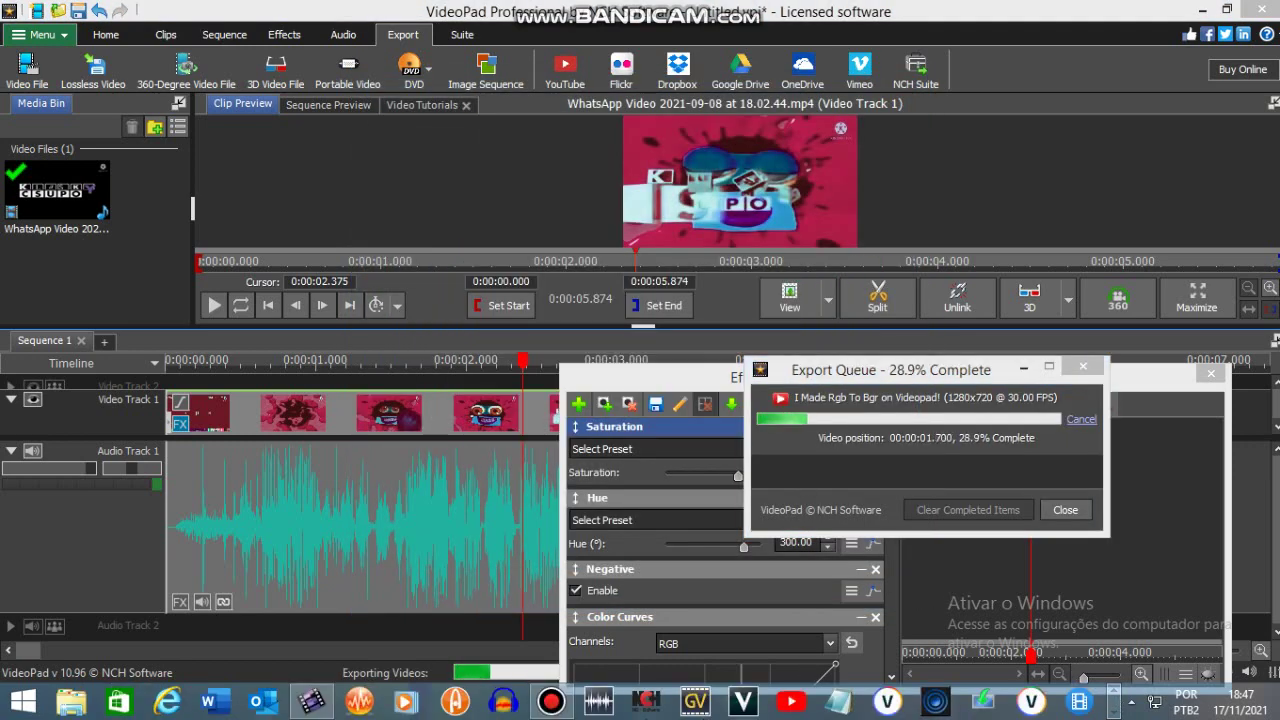
Step: Check the export progress, move the Effects window aside, and switch to YouTube in Chrome
left_click(551, 701)
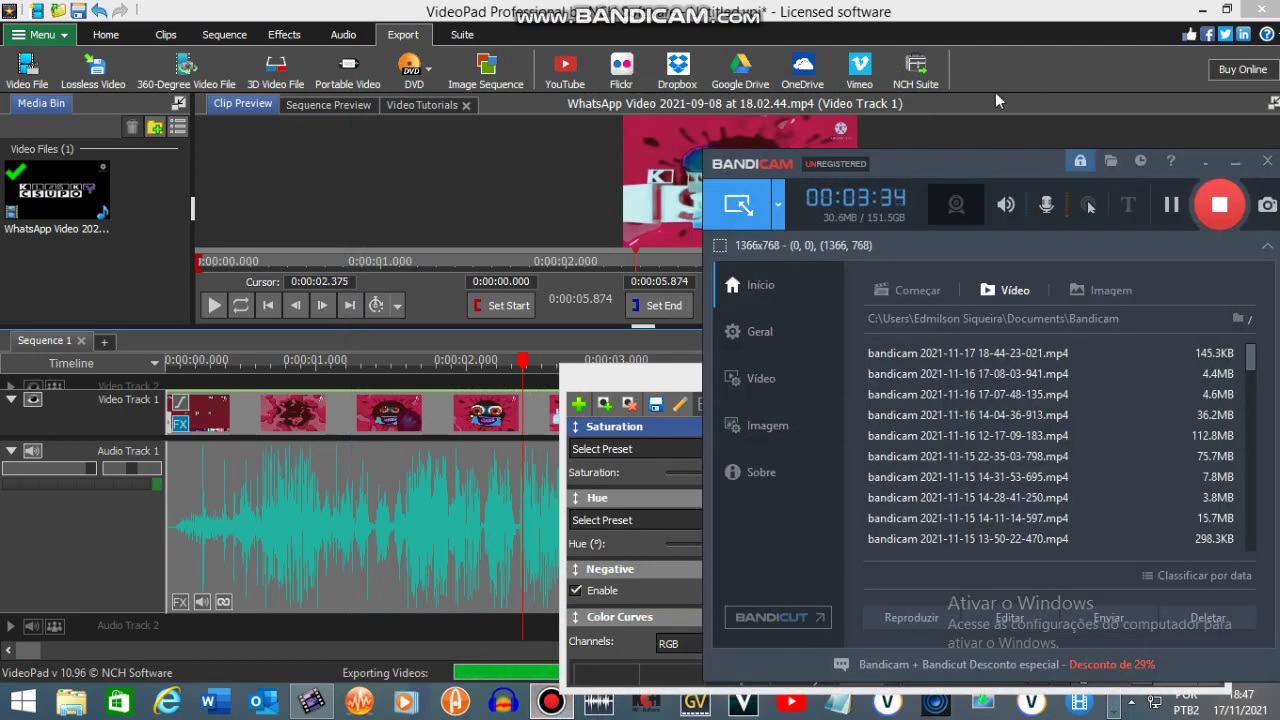
left_click(588, 404)
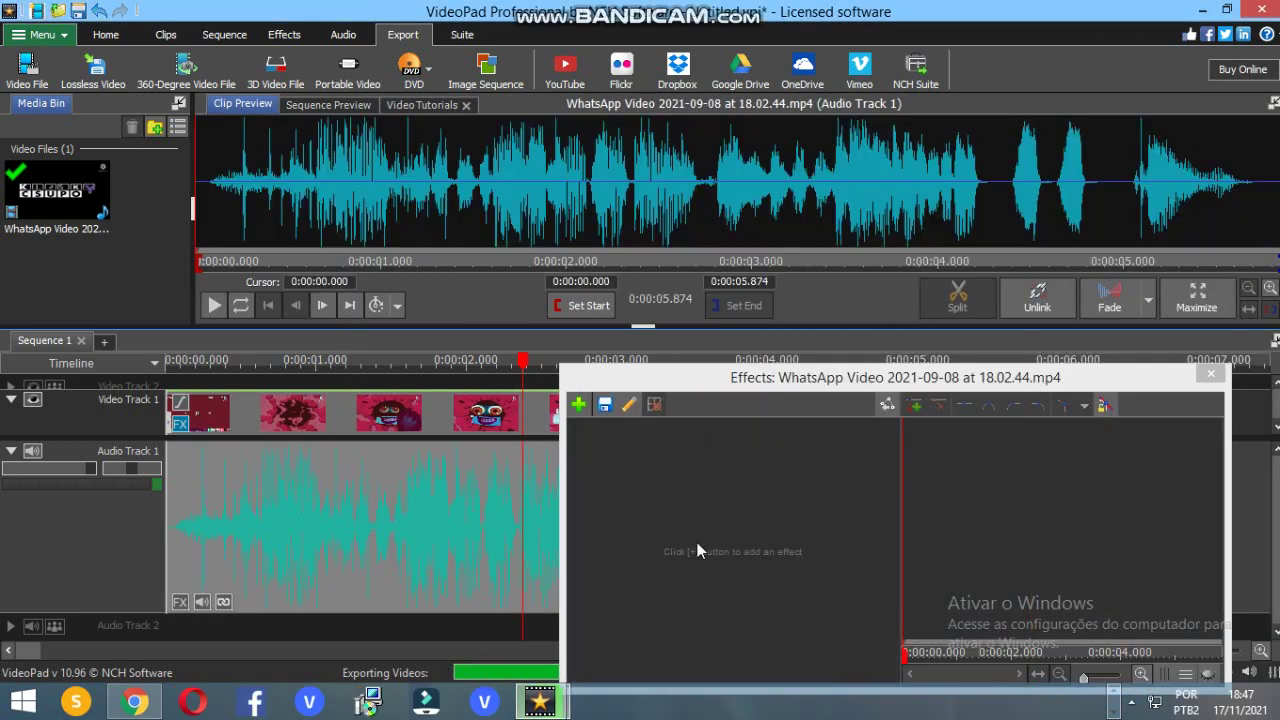
left_click_drag(794, 377, 840, 231)
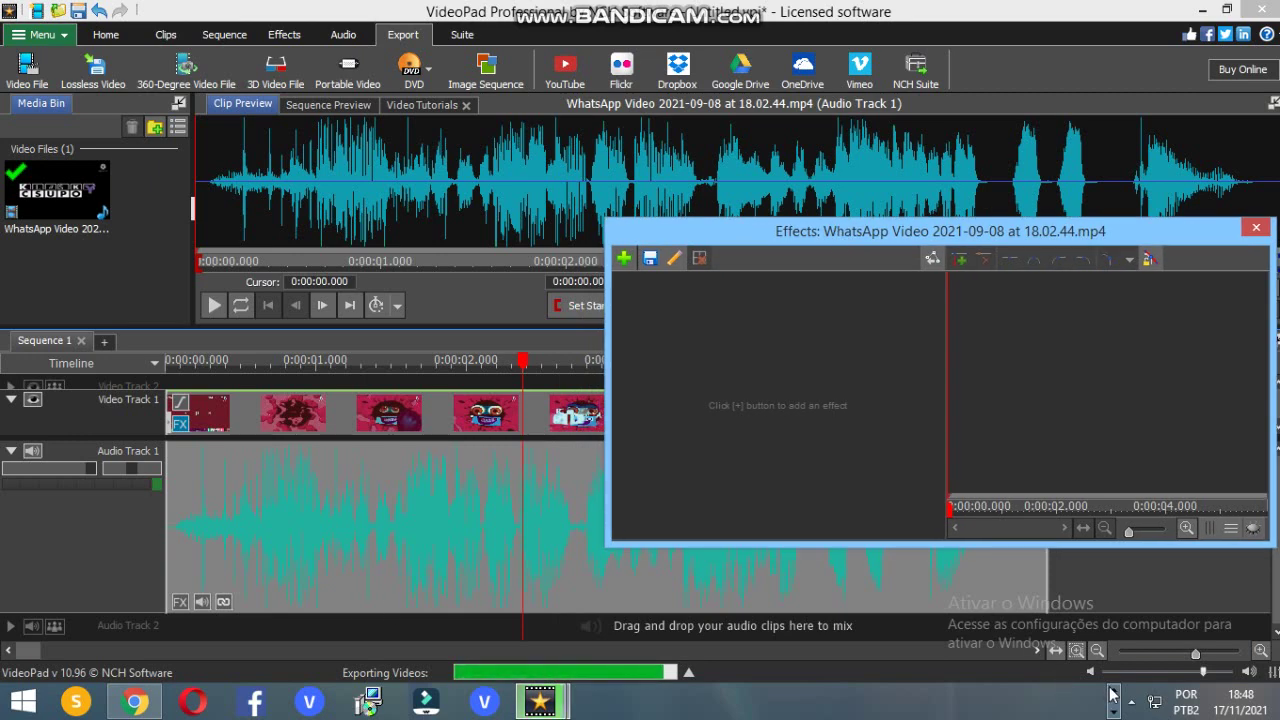
left_click(622, 705)
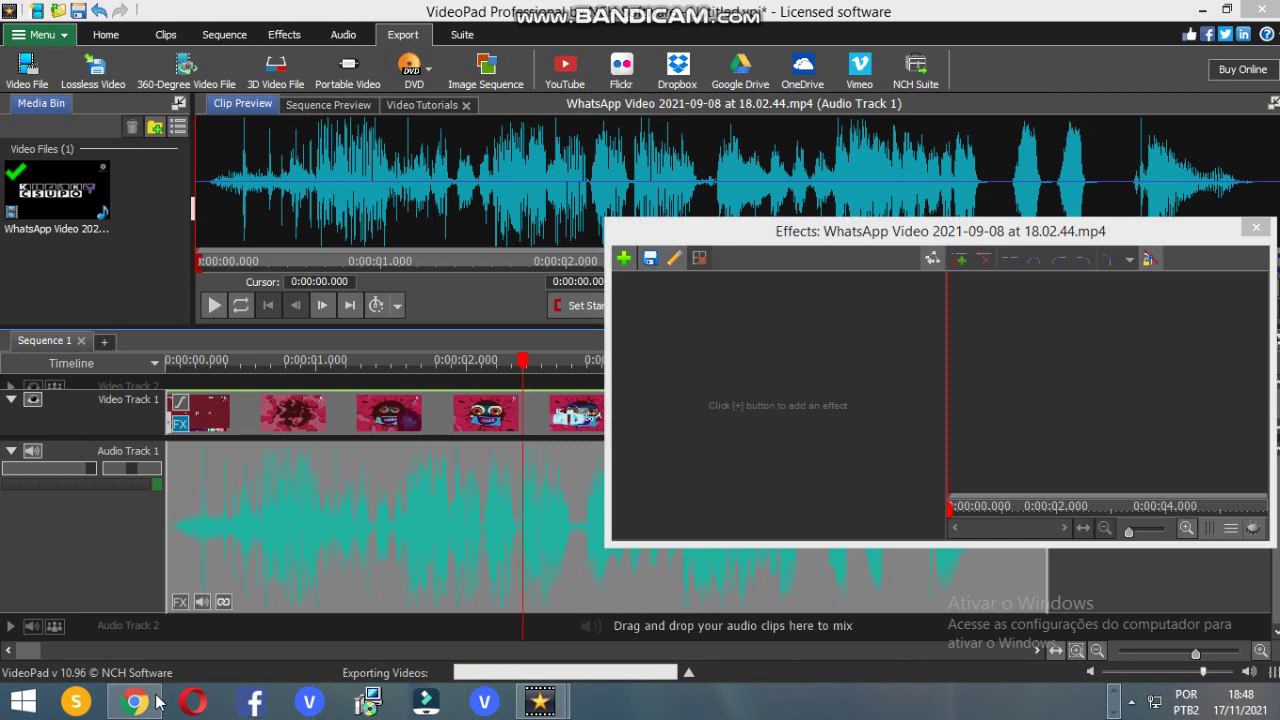
left_click(157, 700)
Step: Check the editor's export progress and clear the old text from YouTube's search box
left_click(100, 15)
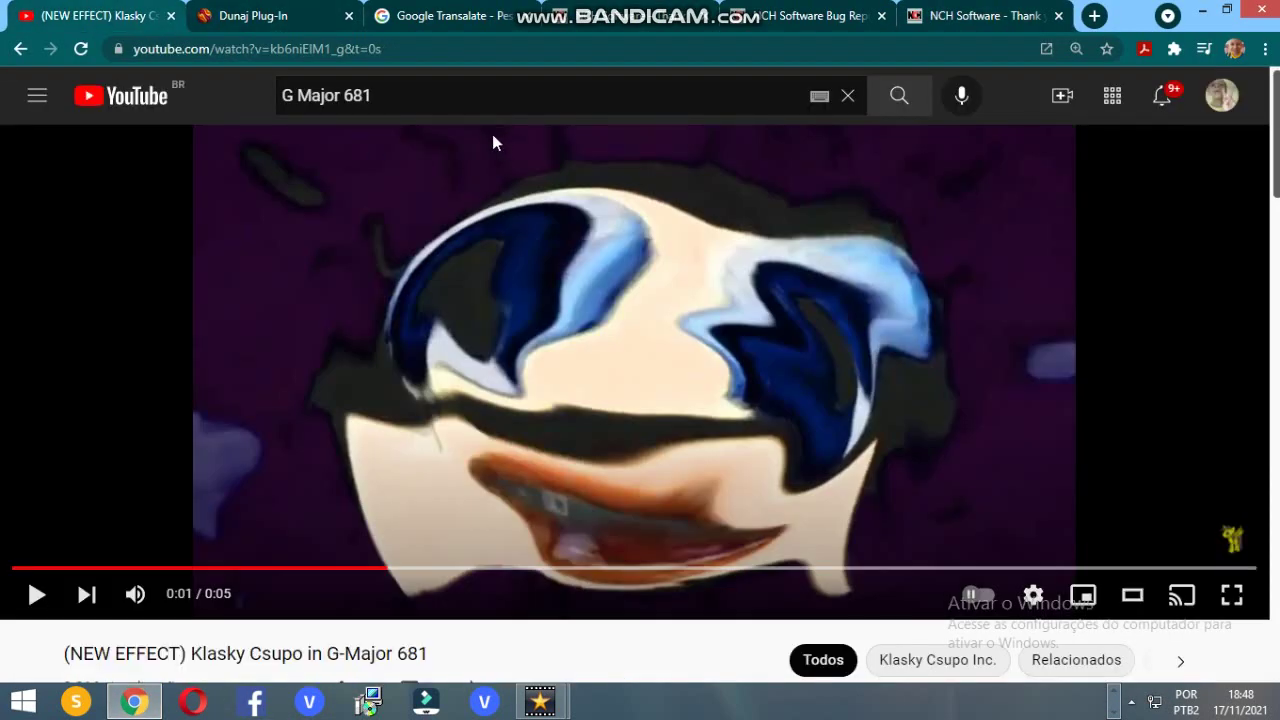
left_click_drag(391, 95, 250, 93)
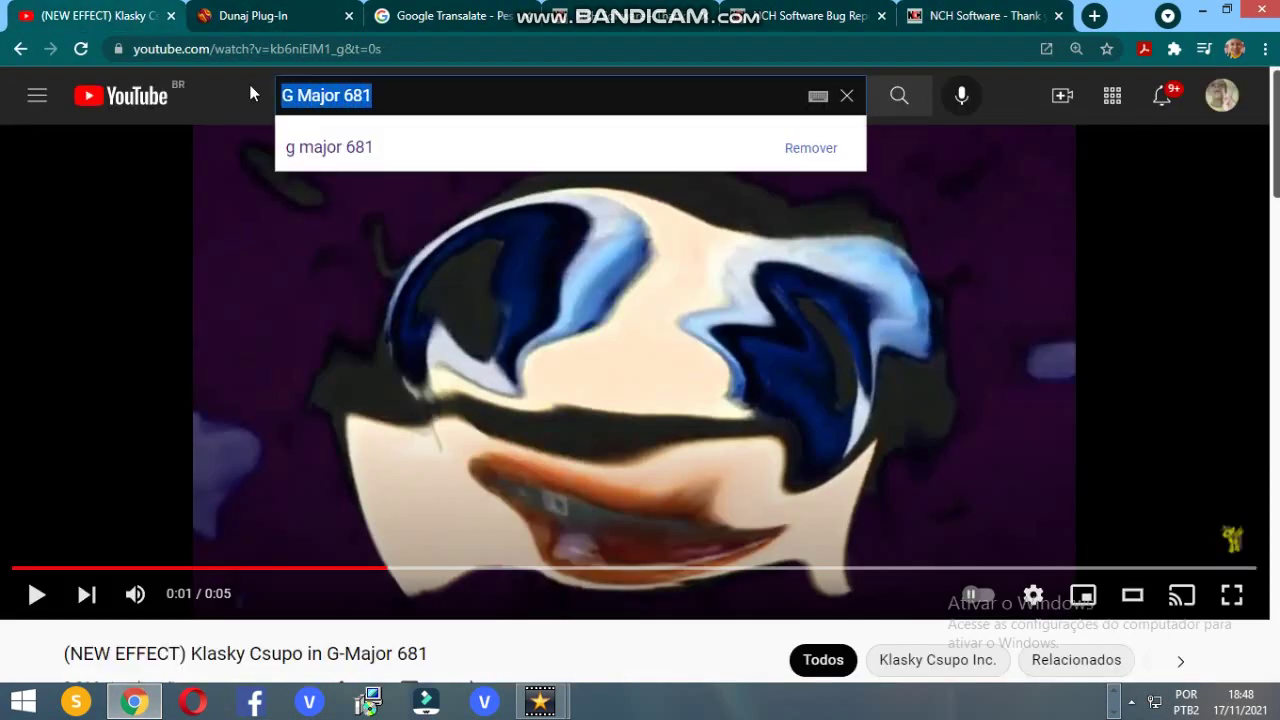
left_click(540, 700)
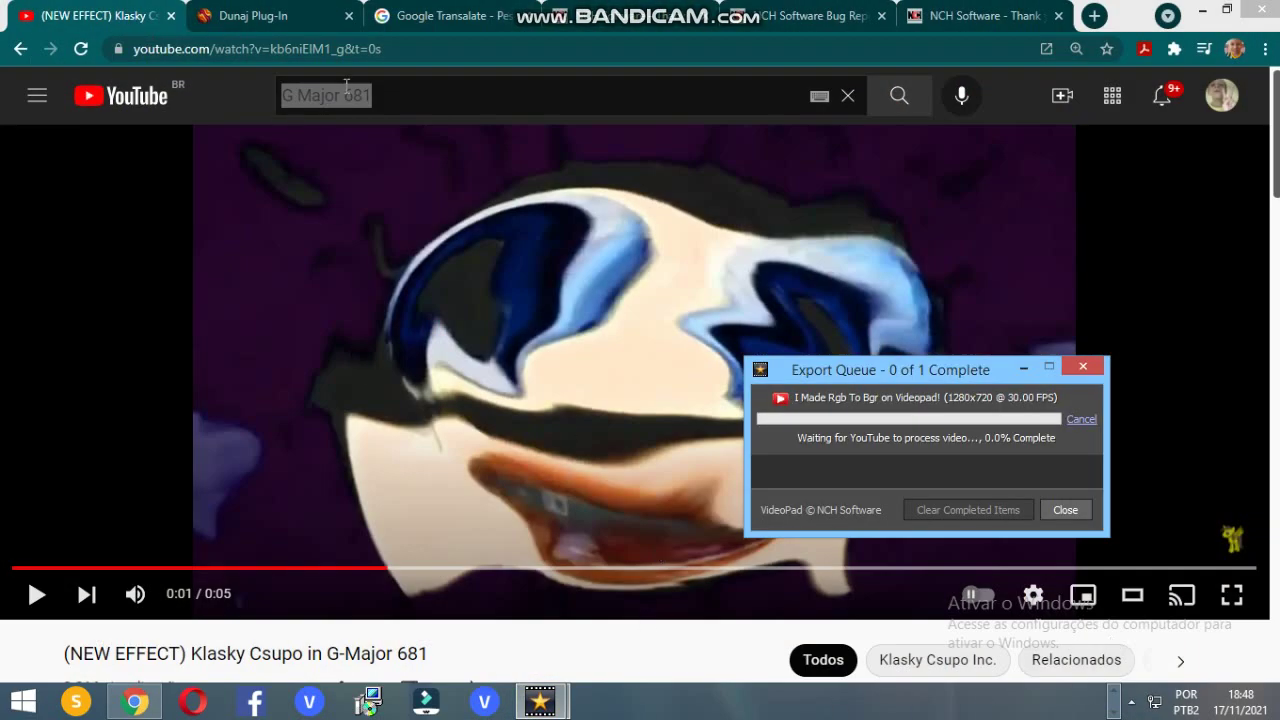
left_click(346, 87)
key("ctrl+a")
key("BackSpace")
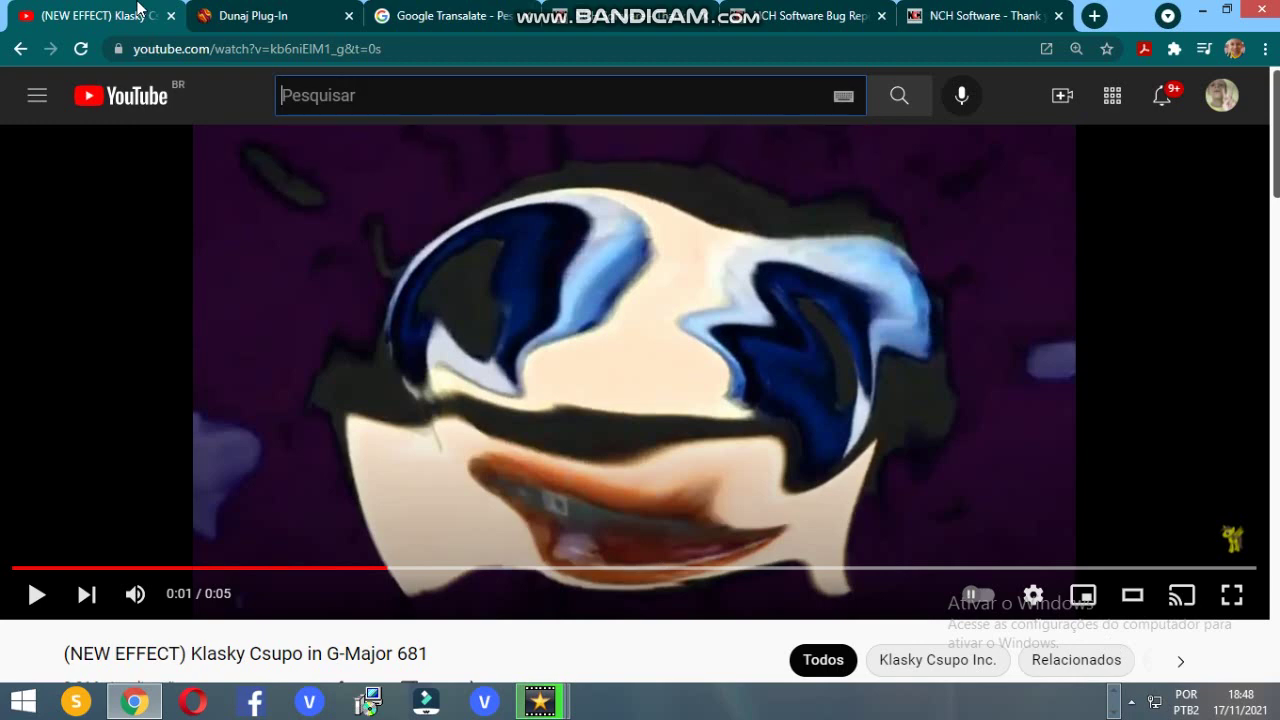
Step: Search for the channel by name, open its page, and scroll down to the uploads row
type("mateus siqueira")
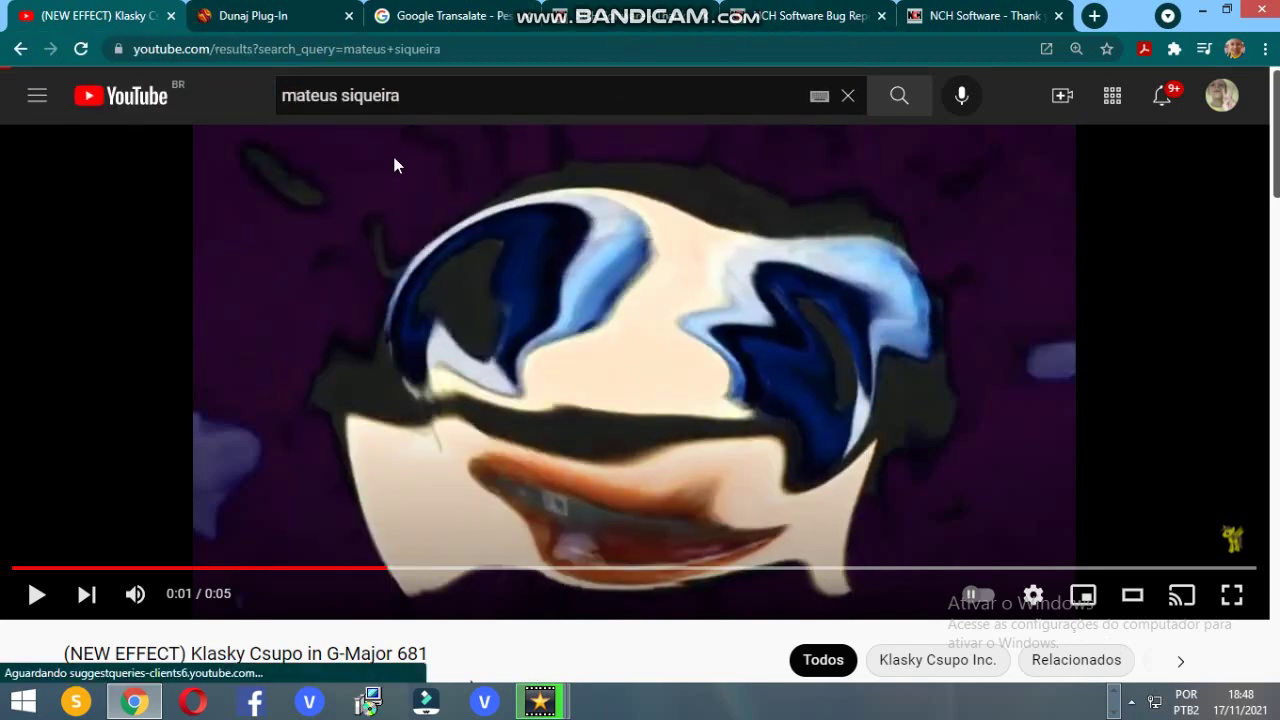
left_click(393, 155)
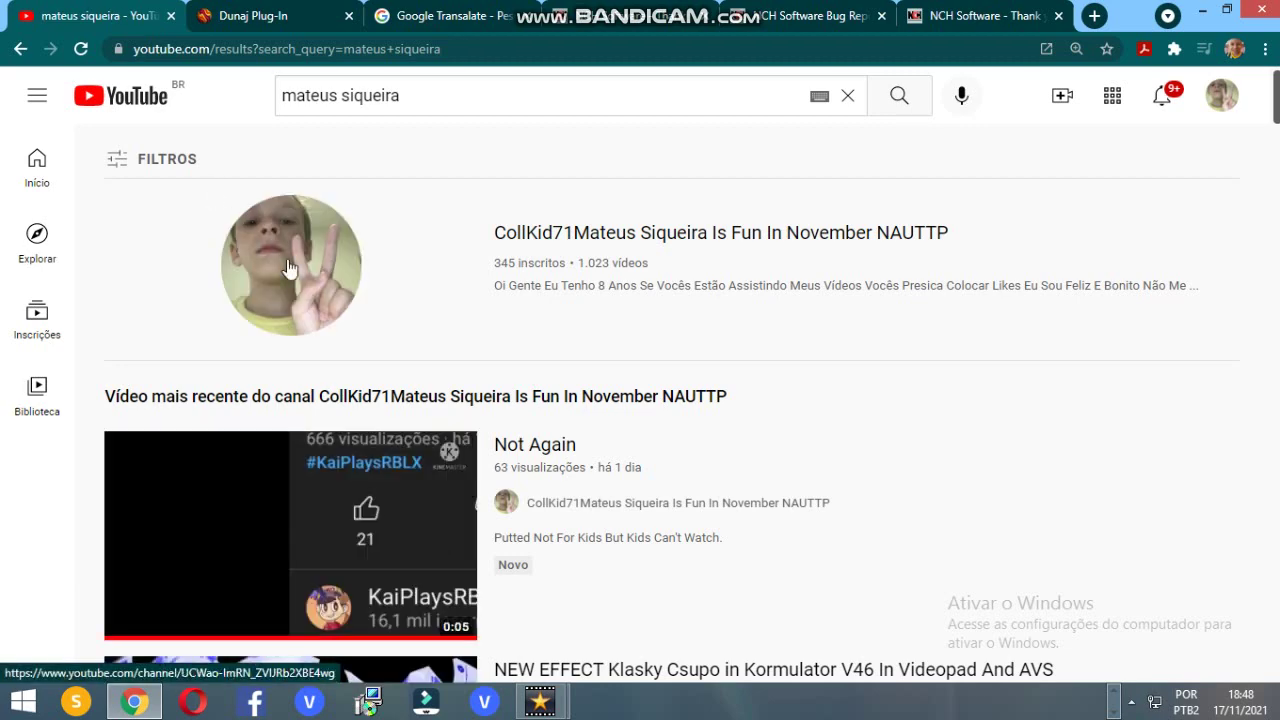
left_click(290, 268)
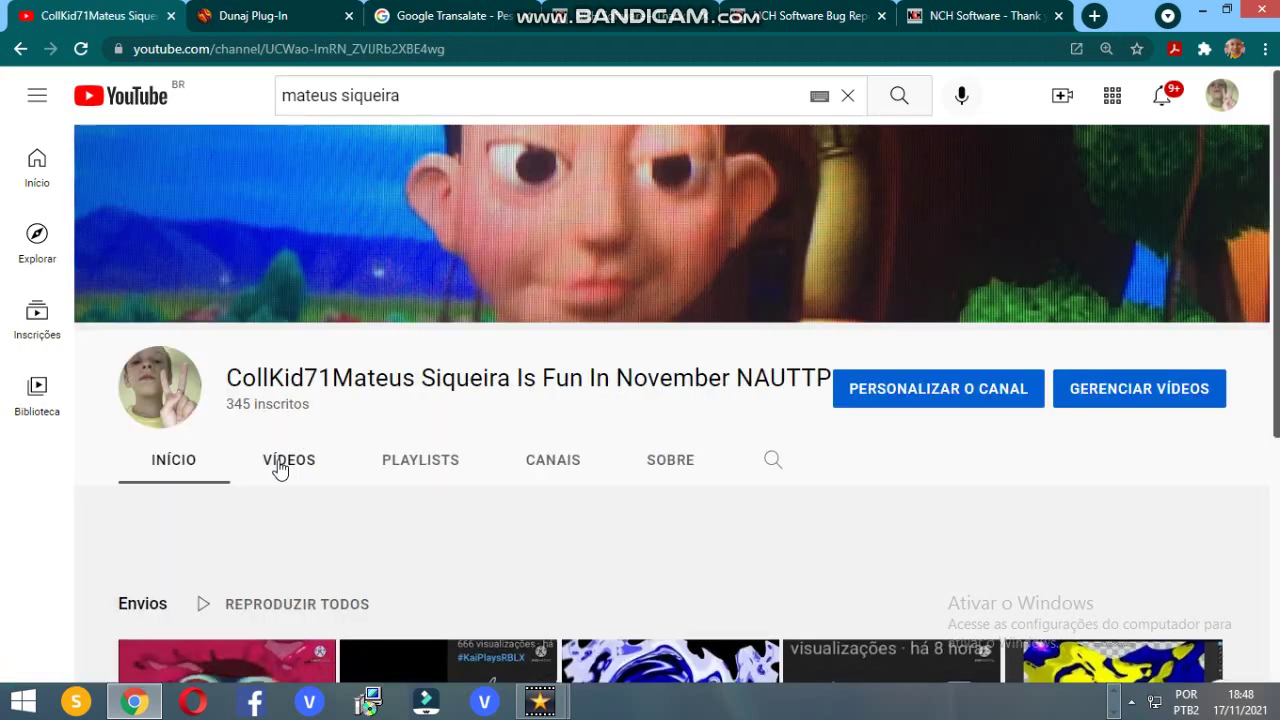
scroll(126, 571, "down", 2)
scroll(251, 514, "down", 2)
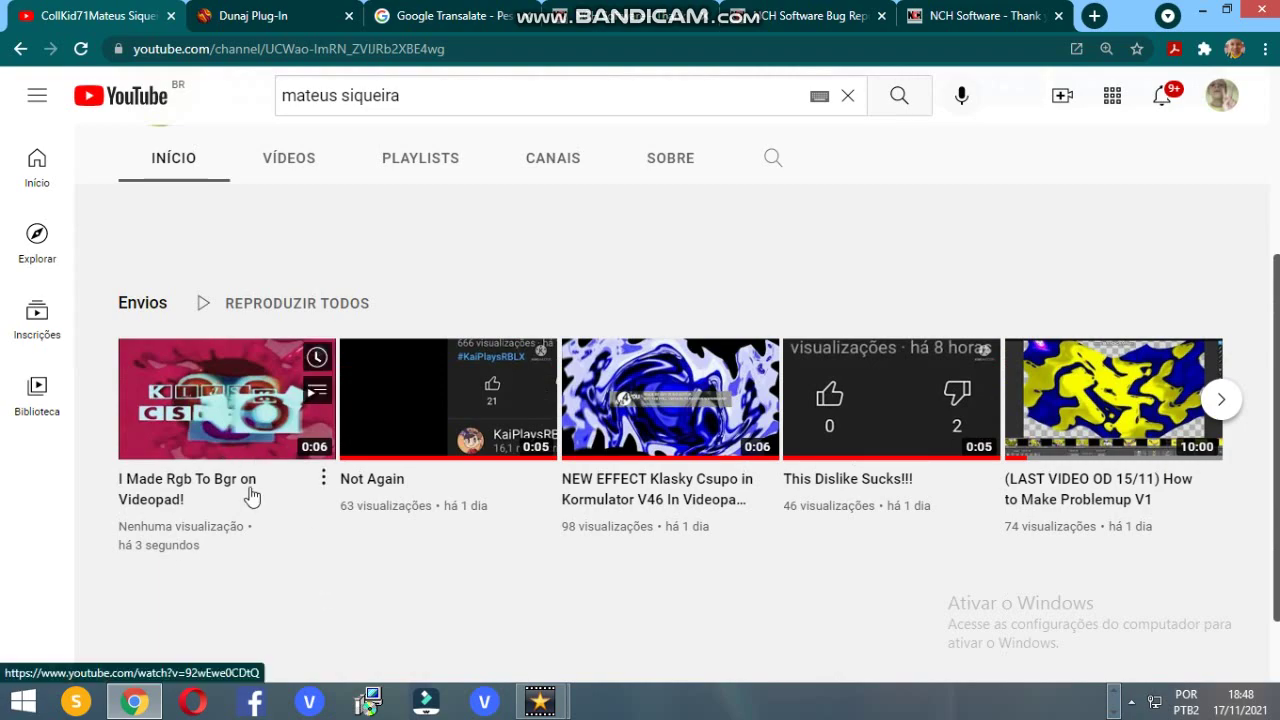
mouse_move(540, 701)
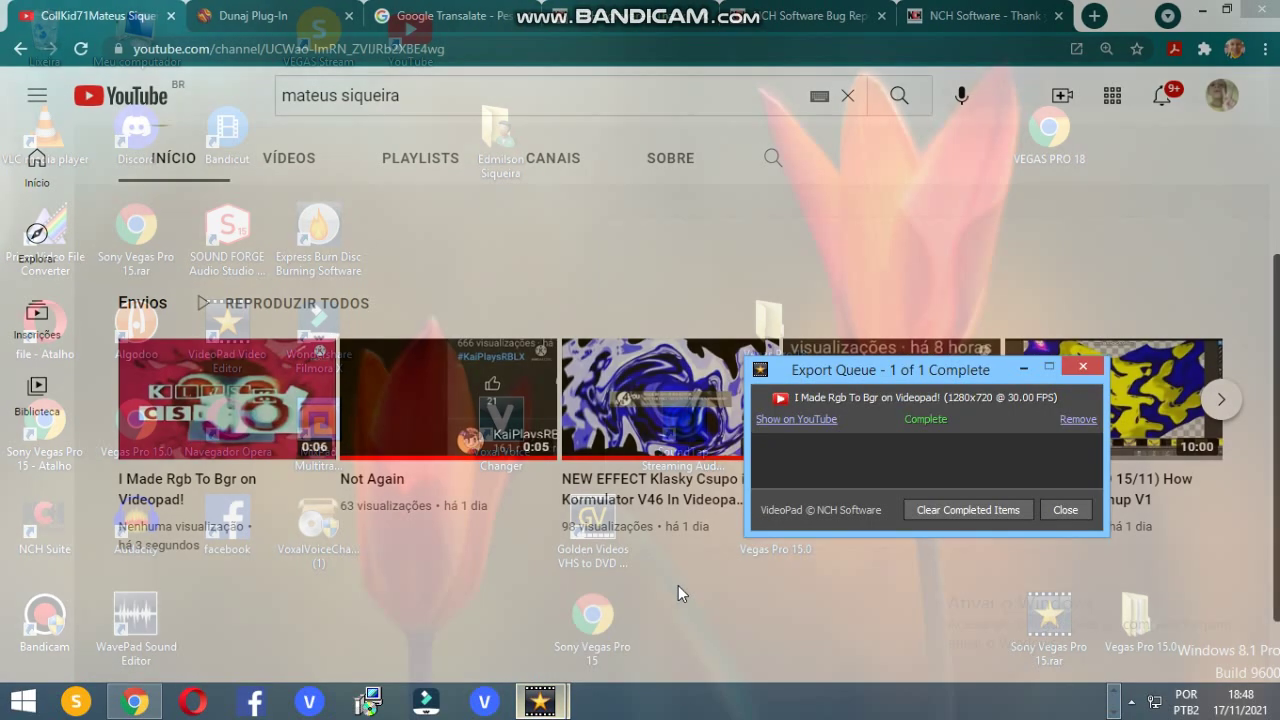
left_click(678, 593)
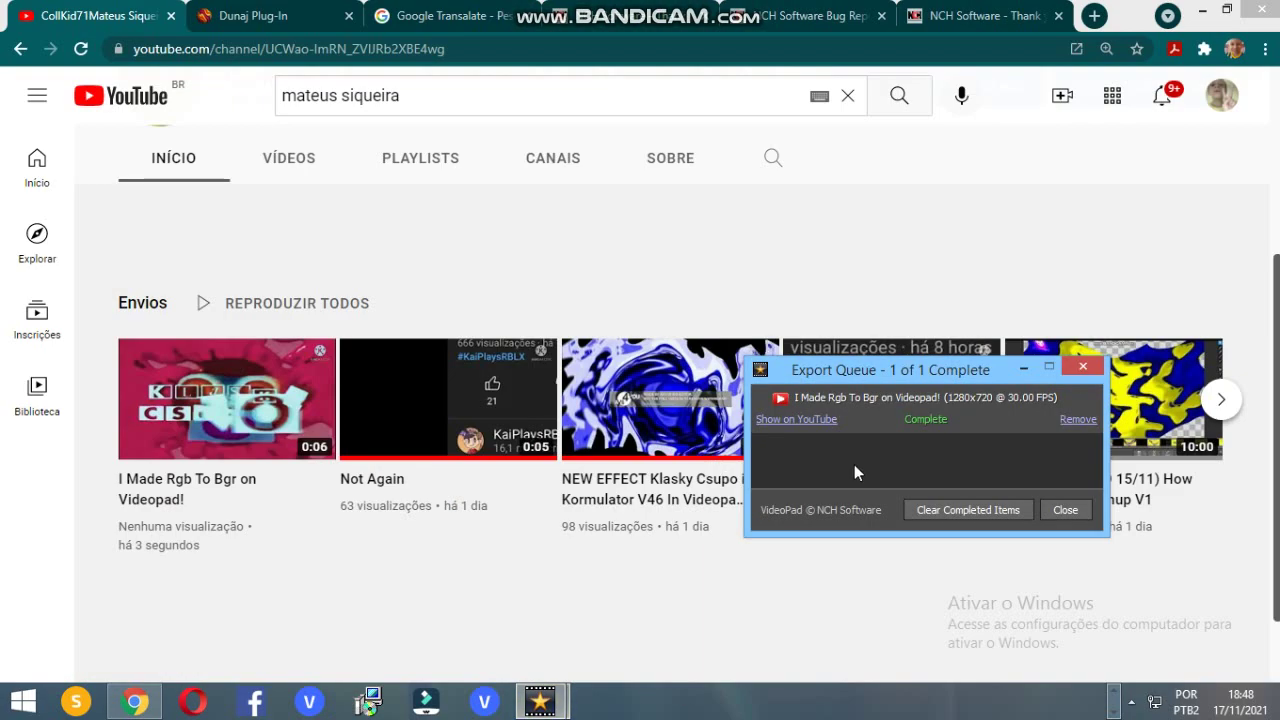
Step: Open the new video's details in YouTube Studio and mark it as not made for kids
left_click(229, 420)
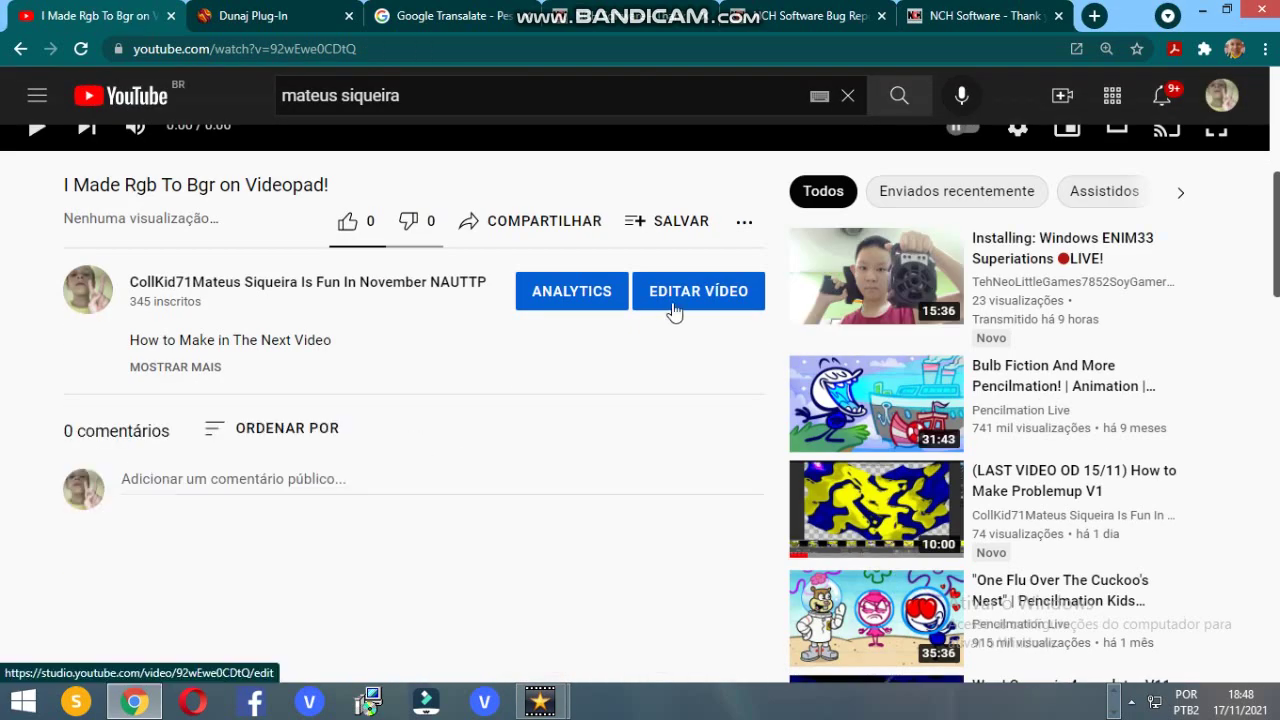
left_click(674, 310)
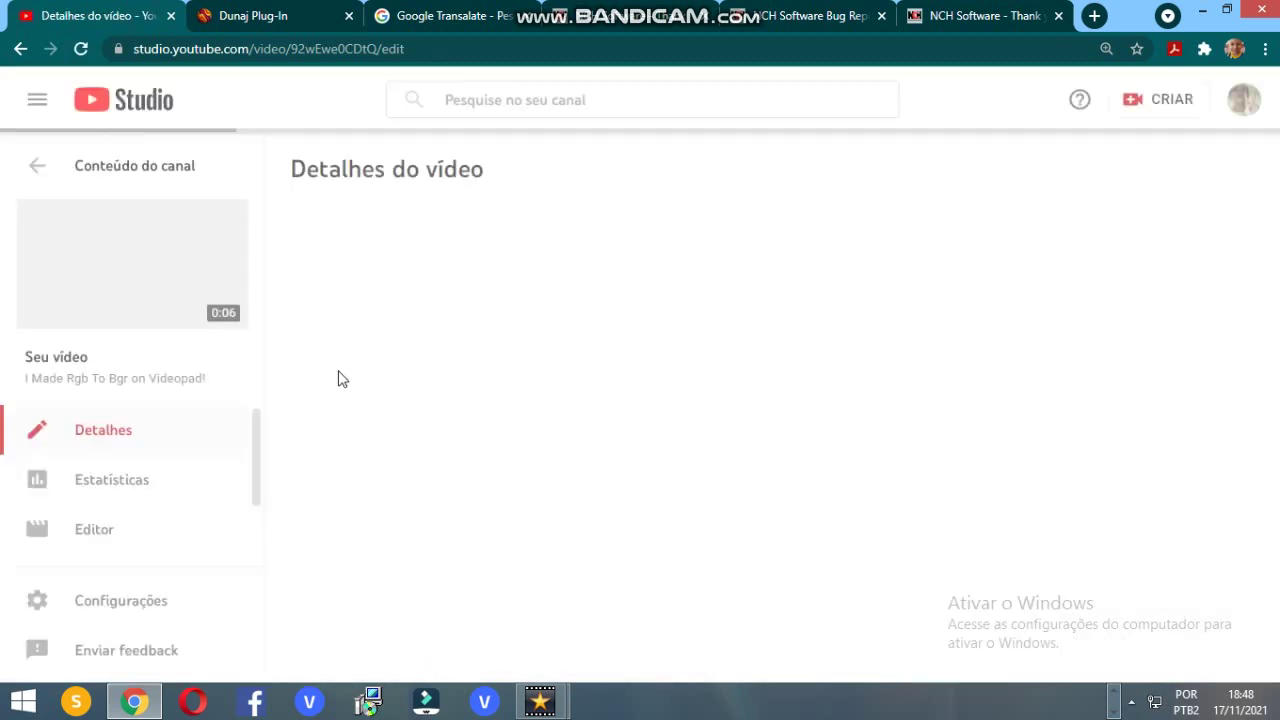
scroll(493, 452, "down", 4)
scroll(493, 452, "down", 3)
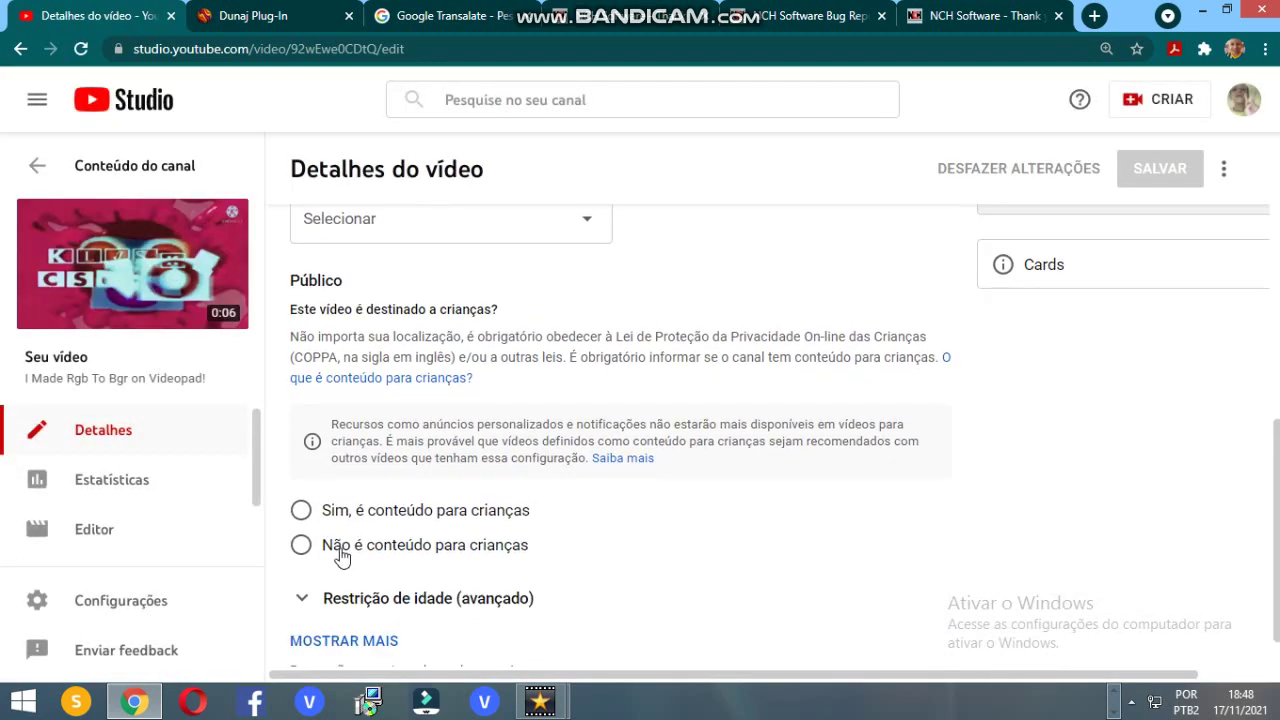
left_click(302, 547)
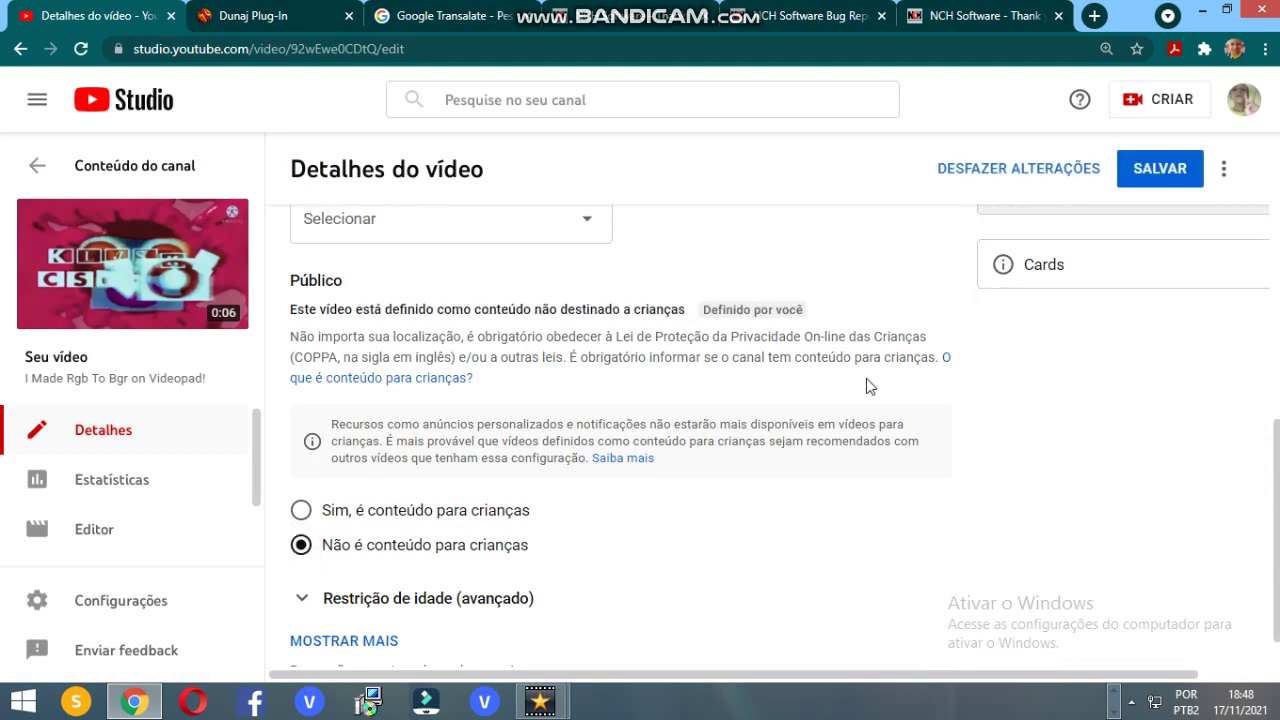
Step: Add the line 'Putted Not For Kids But Kids Can Watch' to the description and save
scroll(700, 370, "up", 3)
scroll(451, 329, "up", 3)
scroll(451, 329, "up", 2)
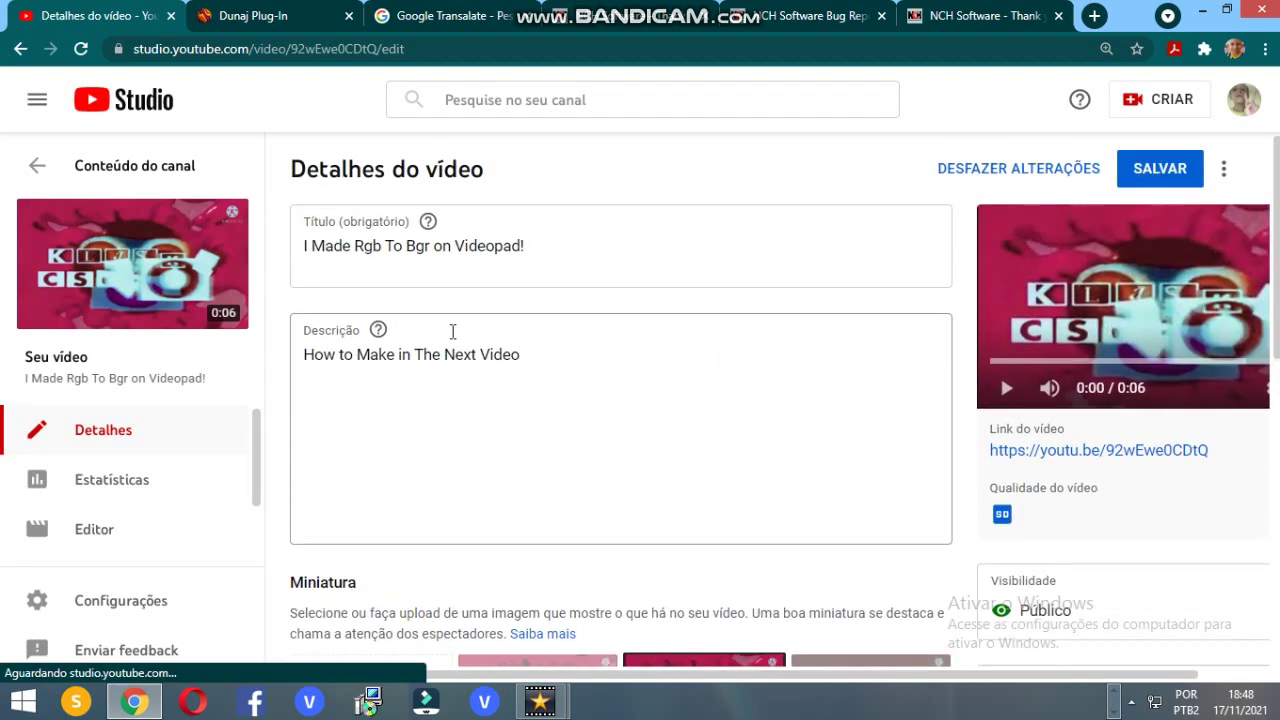
left_click(547, 365)
type("Putted Not For Kids But Kids Can Watch")
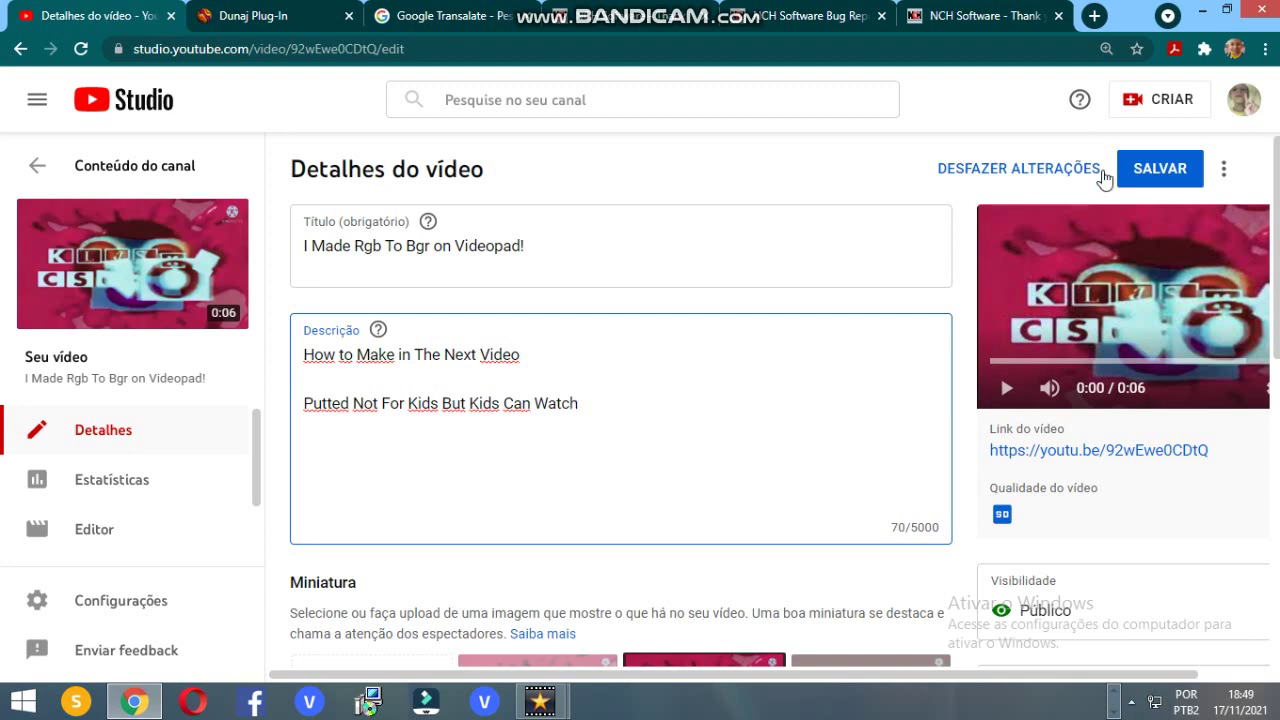
left_click(1145, 167)
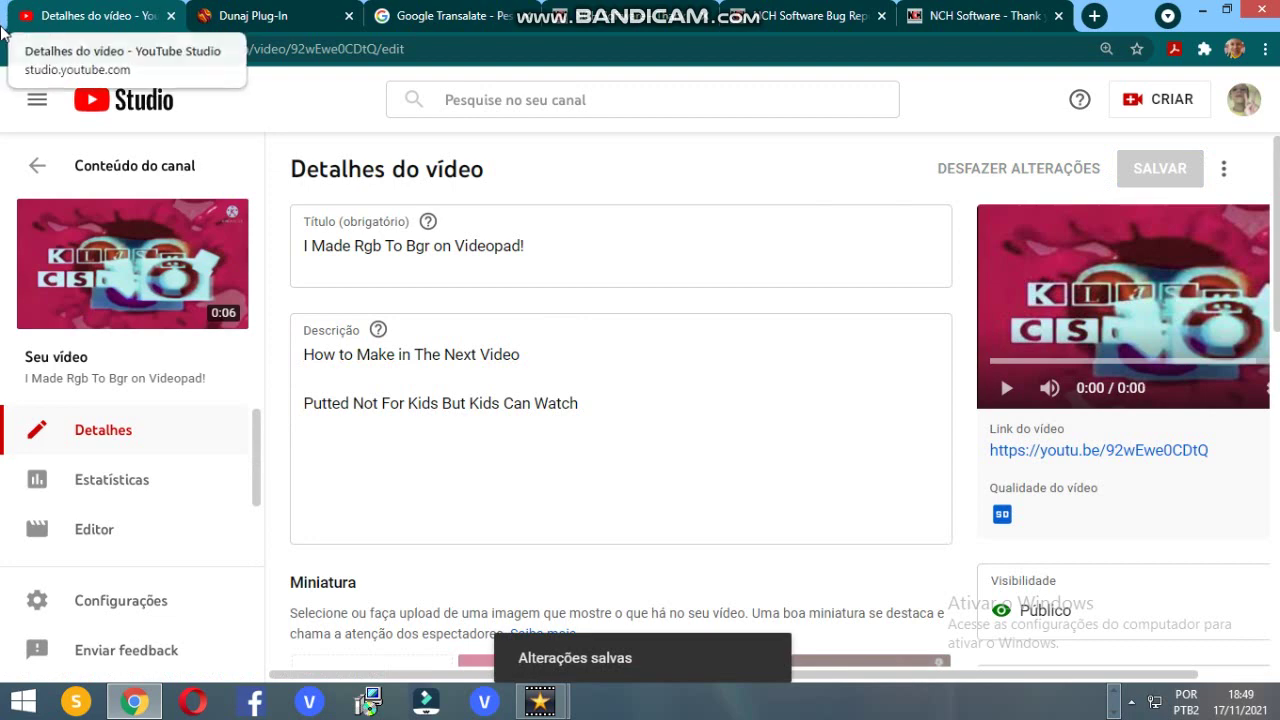
Step: Review the two-line description on the watch page, then open the screen recorder from the taskbar
left_click(24, 52)
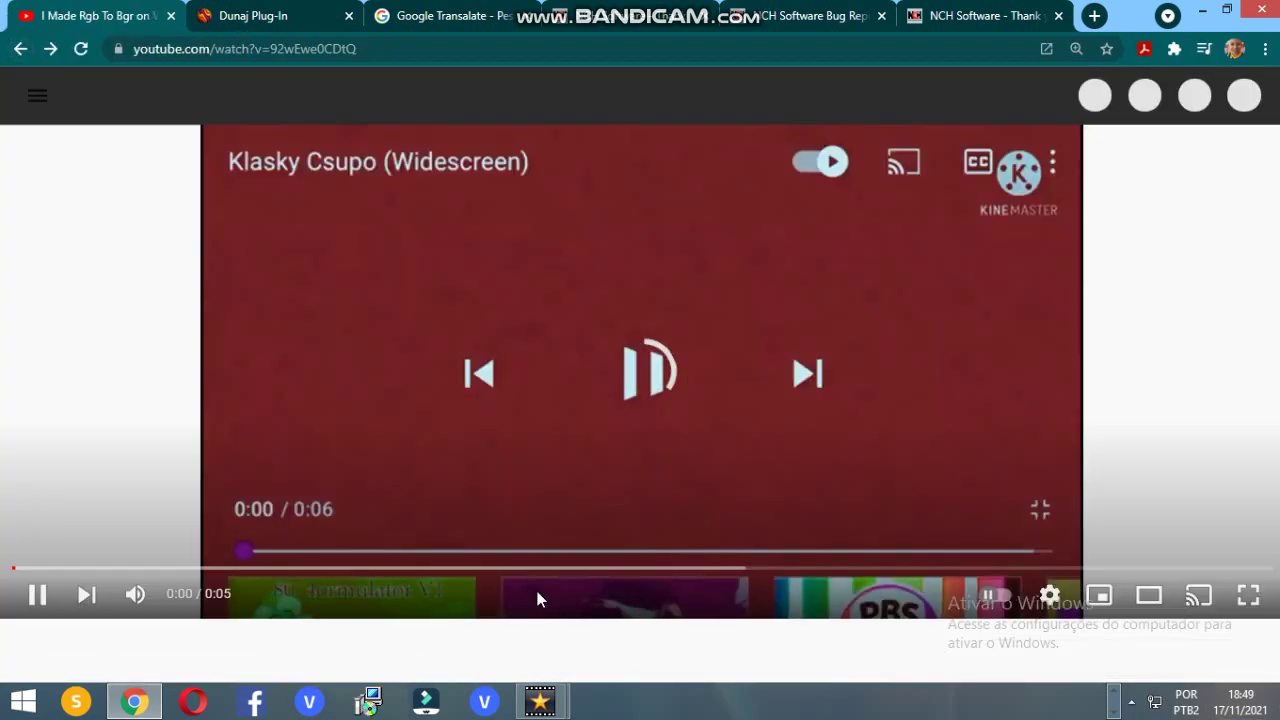
scroll(640, 587, "down", 3)
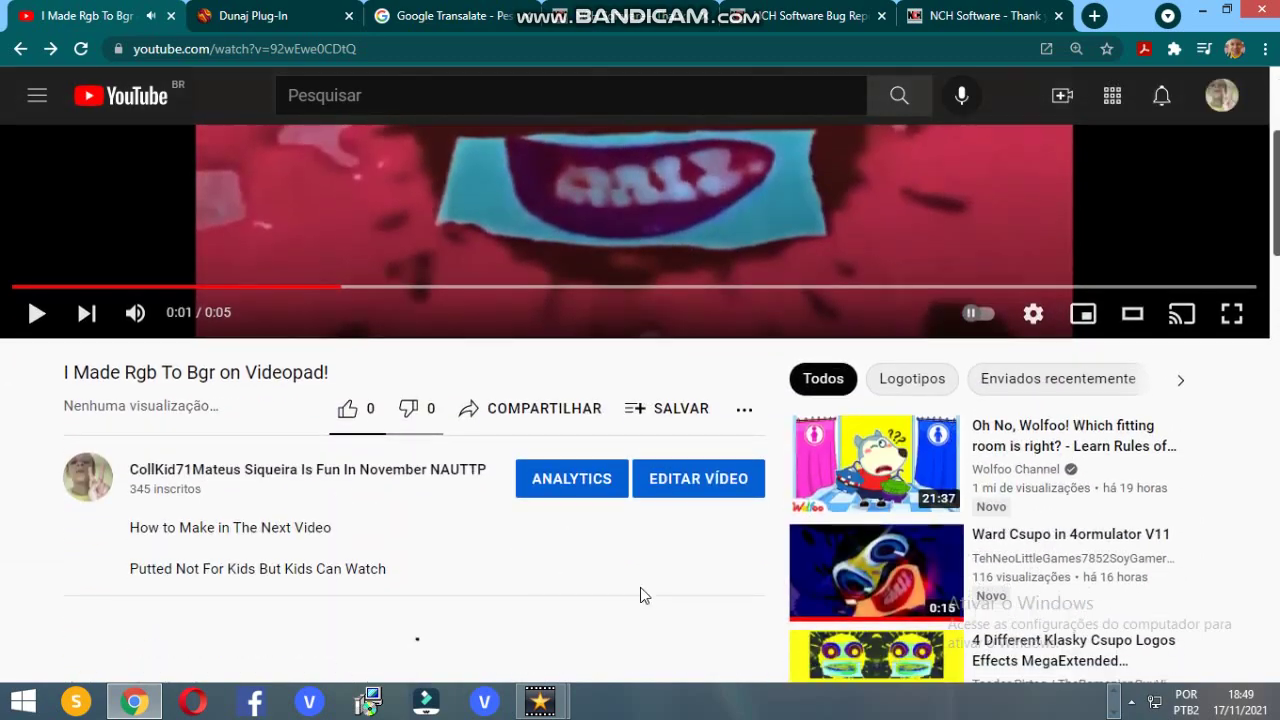
scroll(645, 539, "down", 3)
scroll(588, 537, "up", 5)
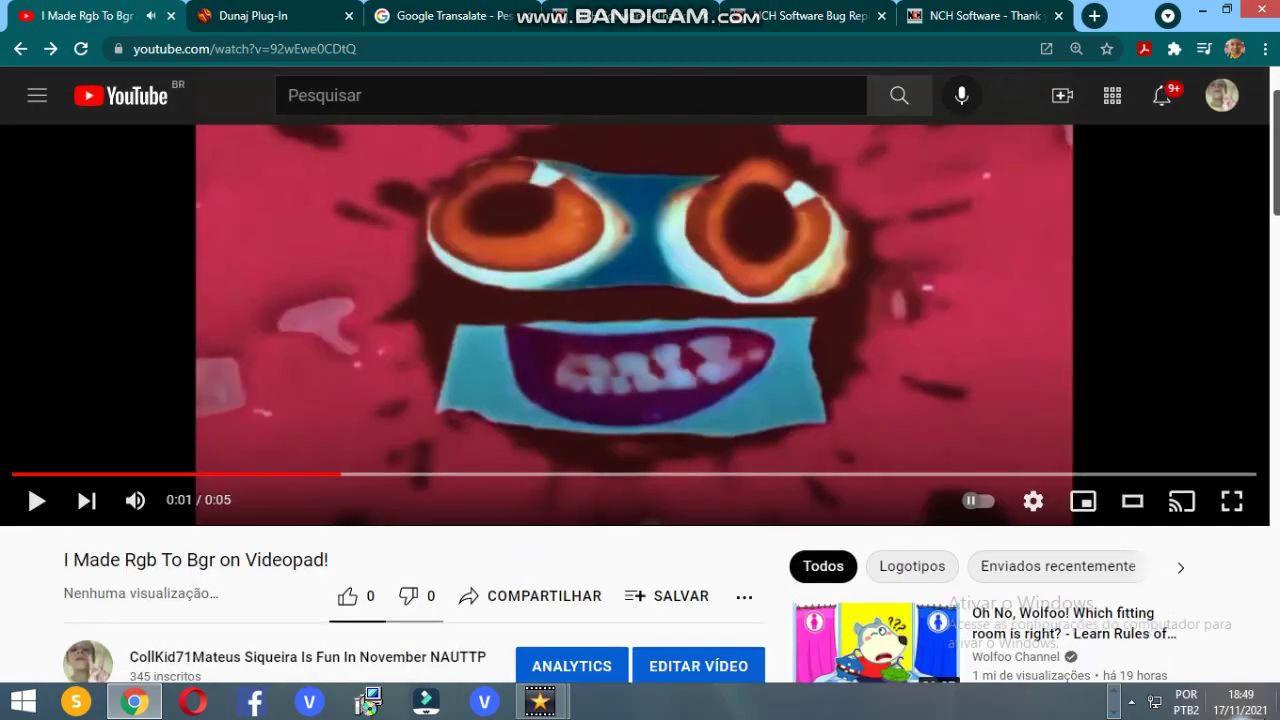
left_click(1114, 694)
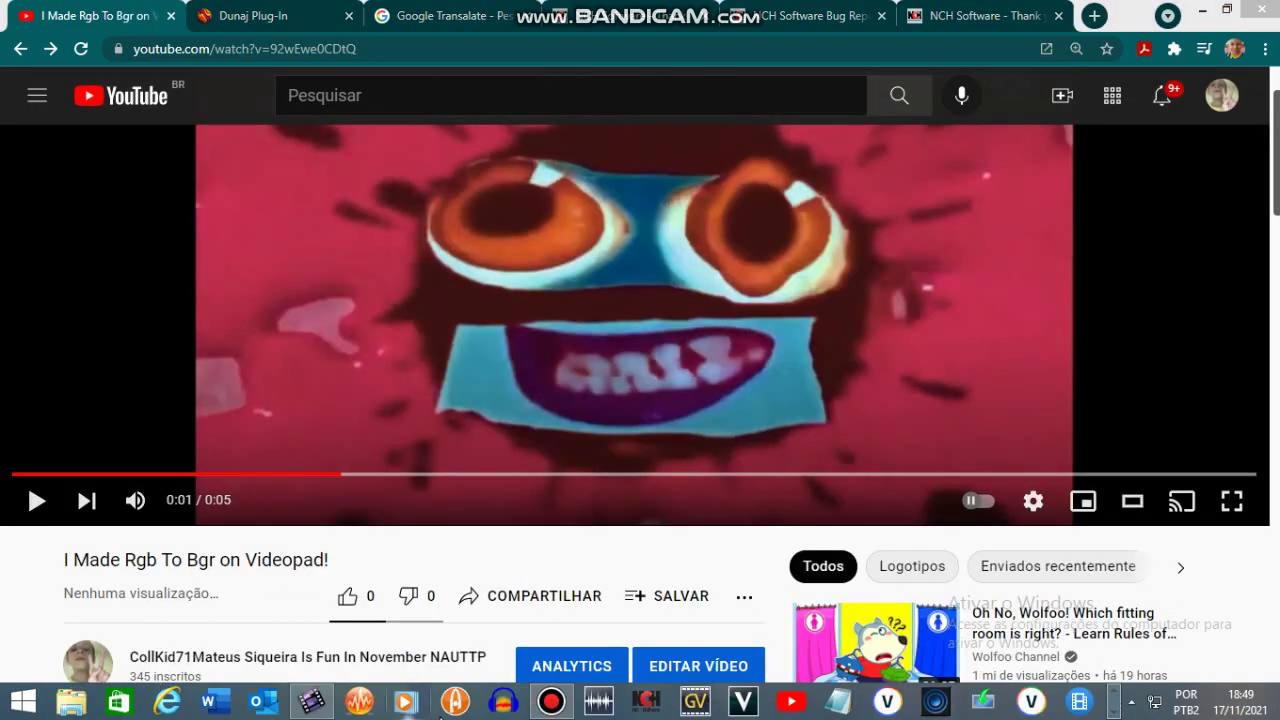
left_click(551, 700)
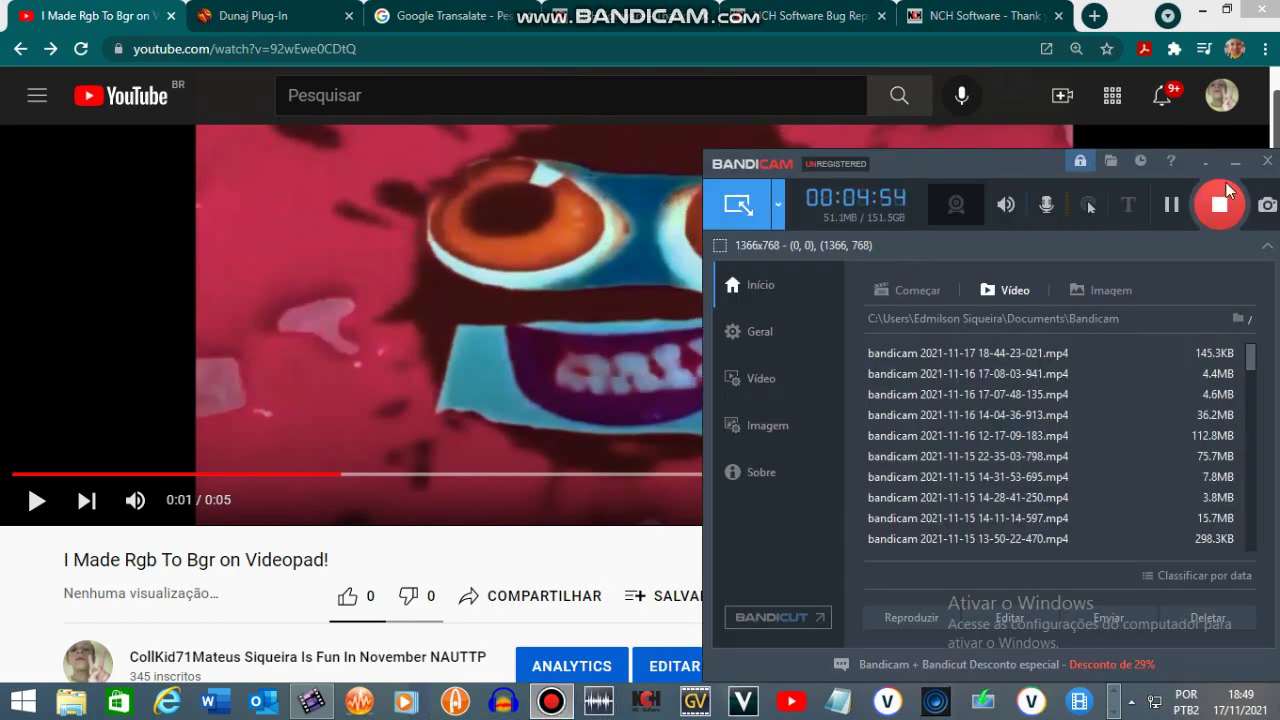